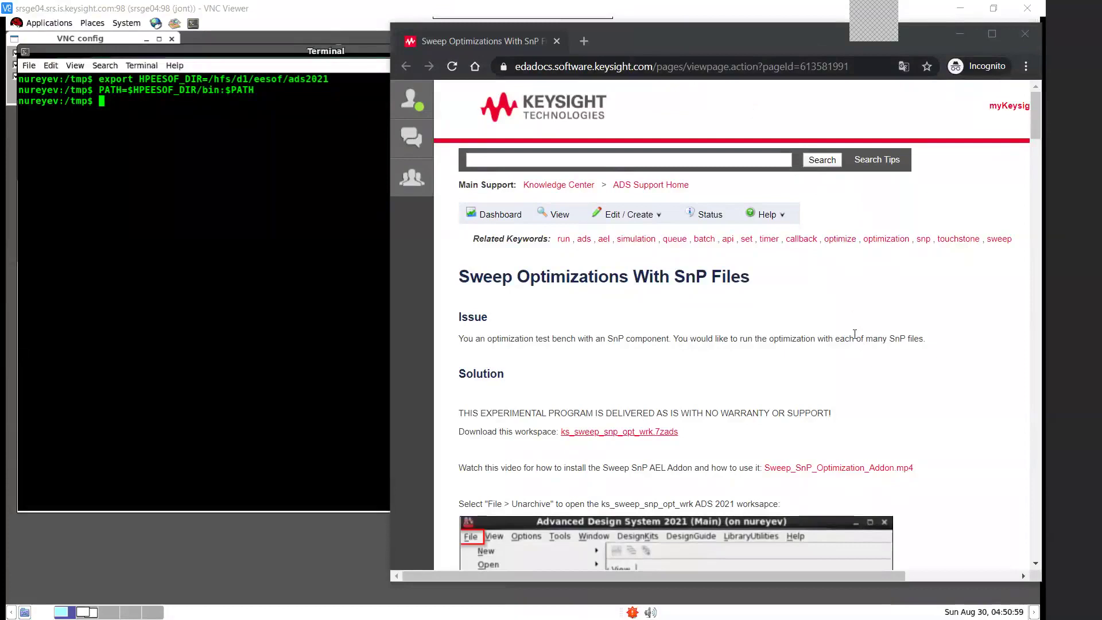
Minimize the Chrome 'Sweep Optimizations With SnP Files' help page to reveal the ADS terminal.
left_click(195, 198)
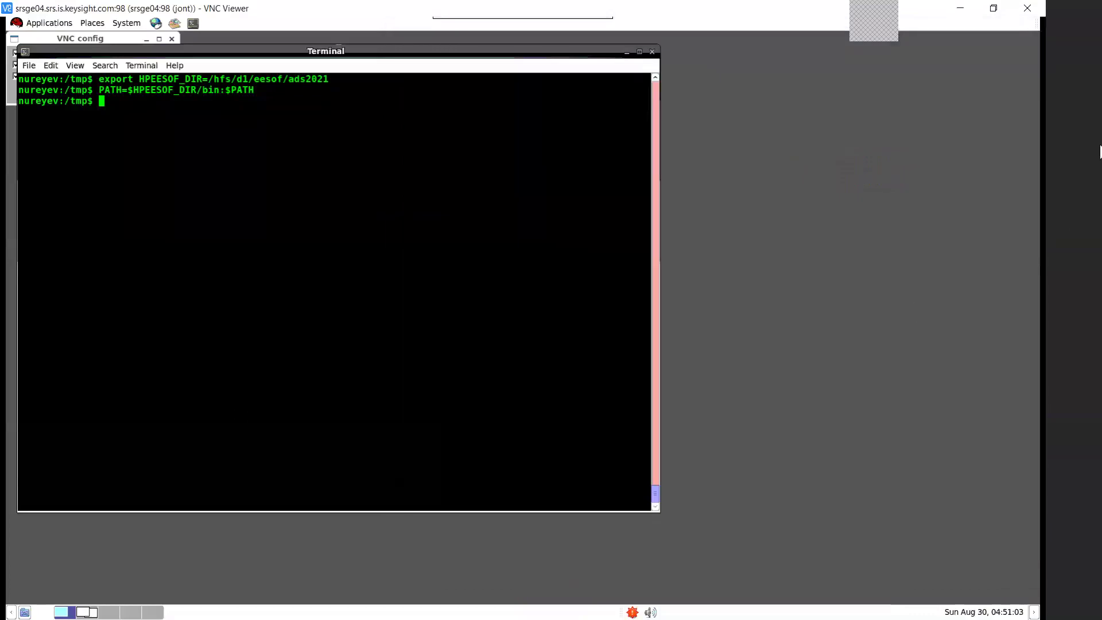
left_click(1089, 126)
key("alt+Tab")
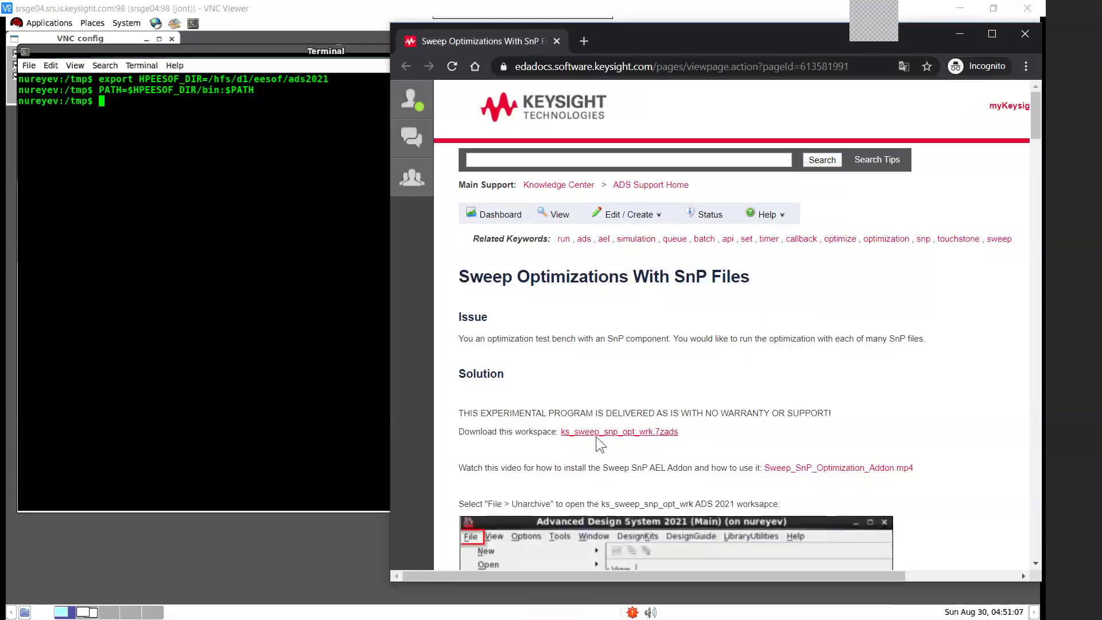
left_click(238, 314)
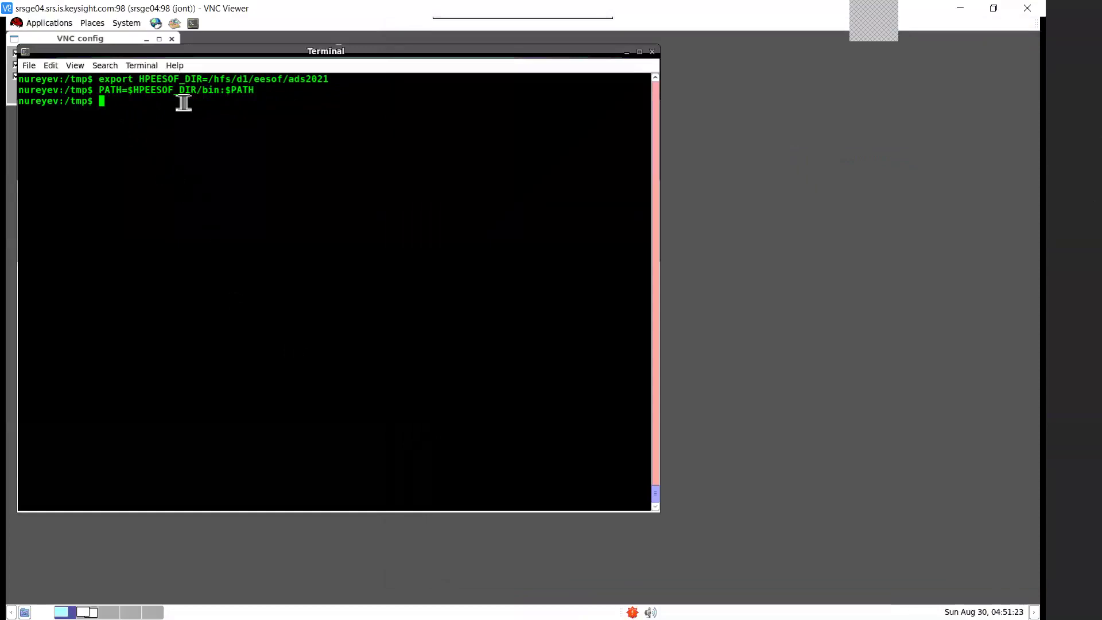
Launch ADS 2021 with the ads command and close the Get Started window.
type("ads")
key("Return")
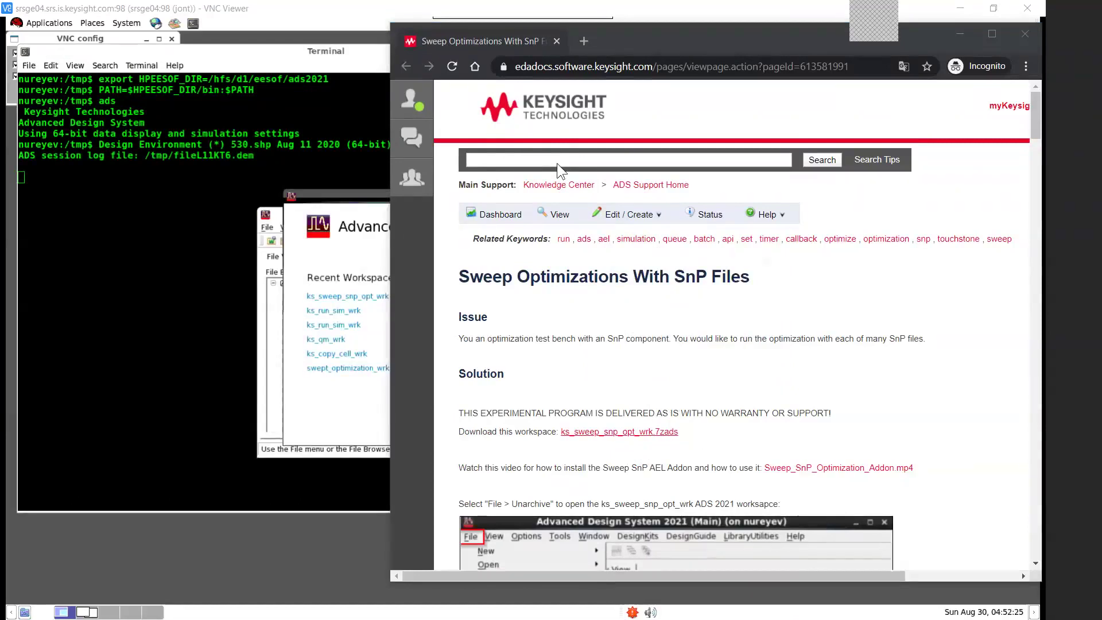
left_click(332, 202)
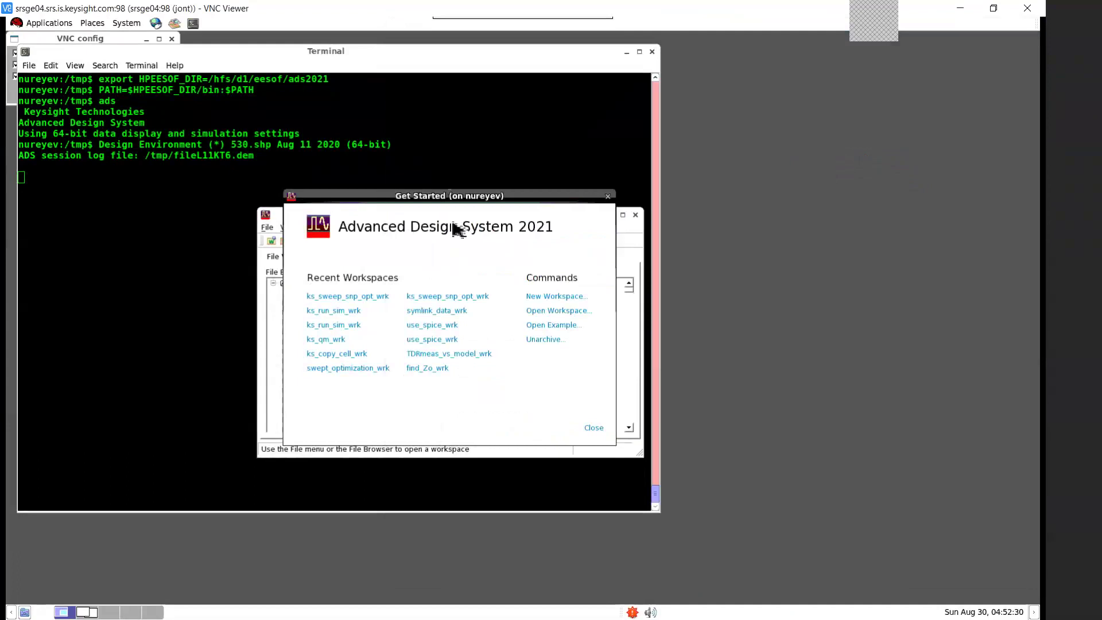
left_click(591, 428)
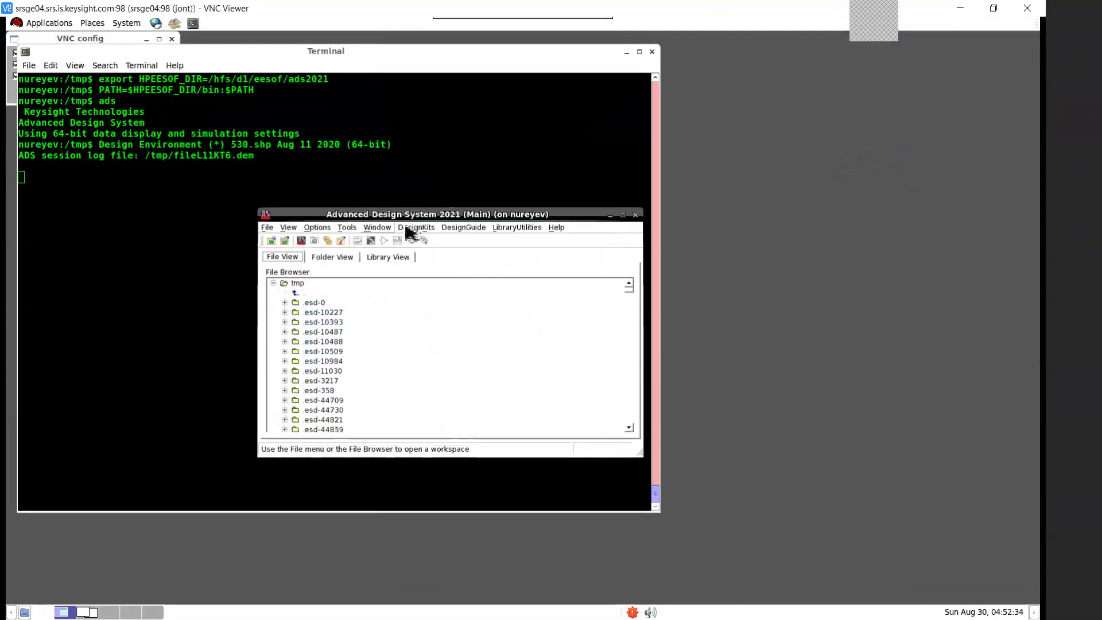
Unarchive ks_sweep_snp_opt_wrk.7zads into /tmp and acknowledge the success message.
left_click(267, 228)
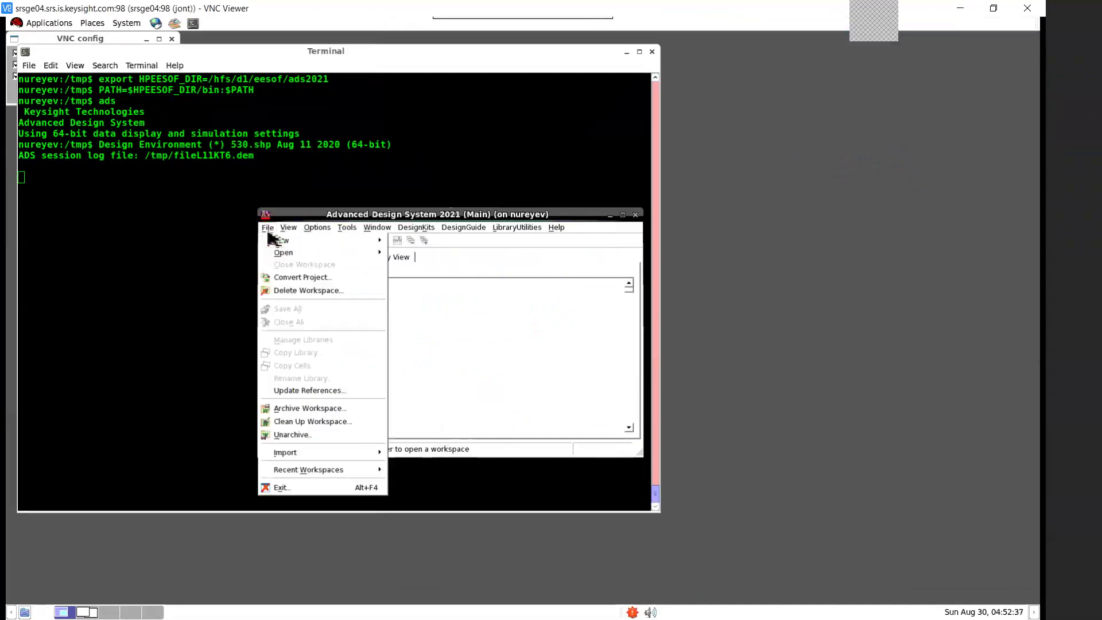
left_click(308, 443)
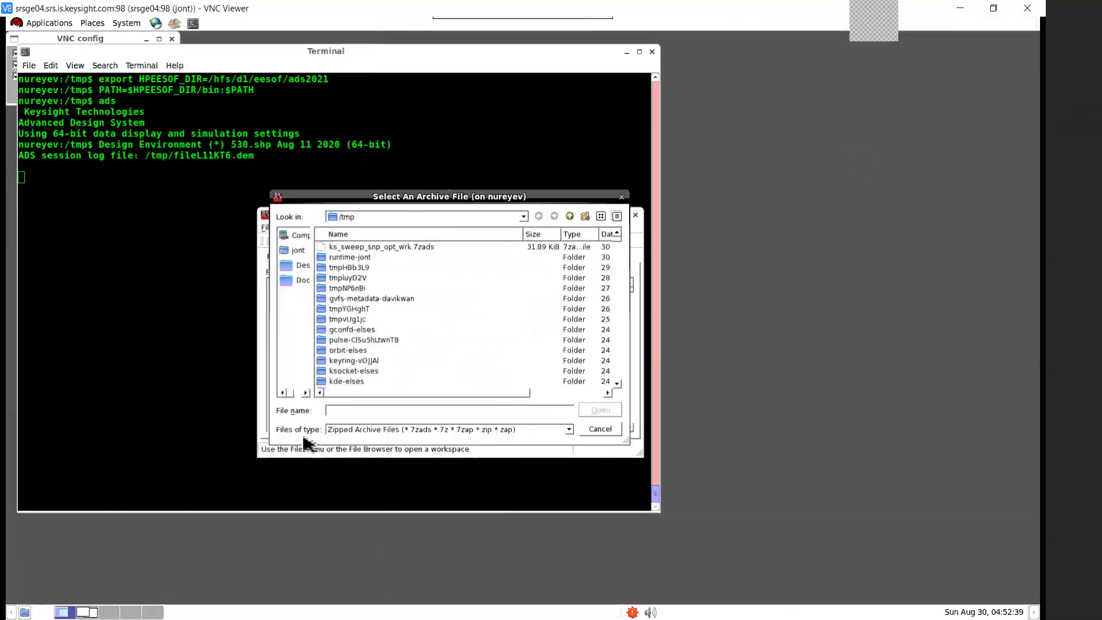
left_click(411, 249)
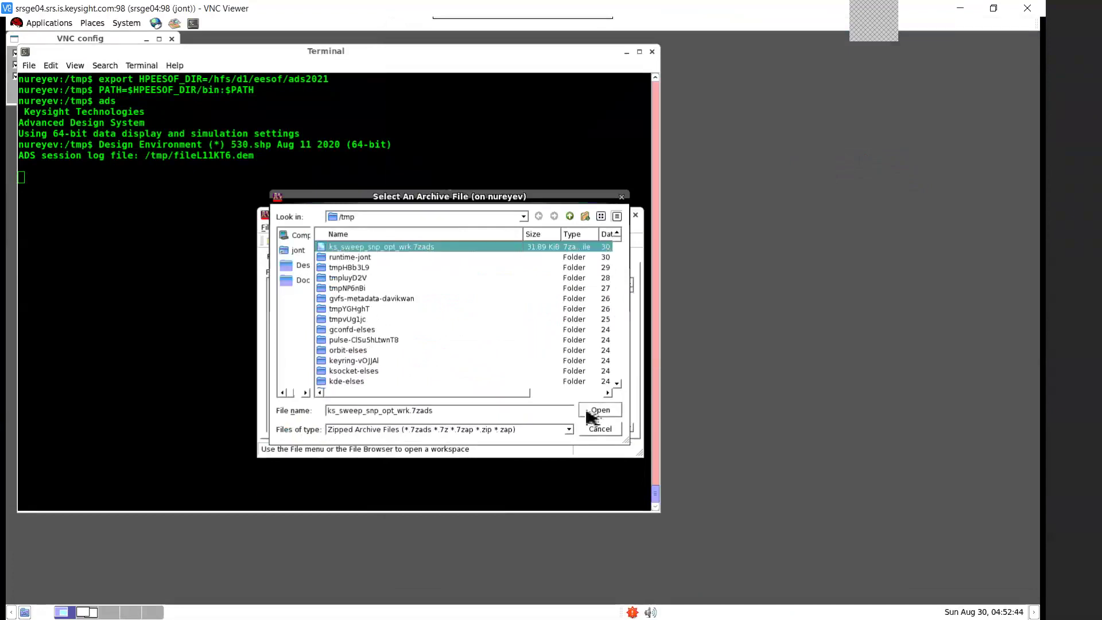
left_click(603, 410)
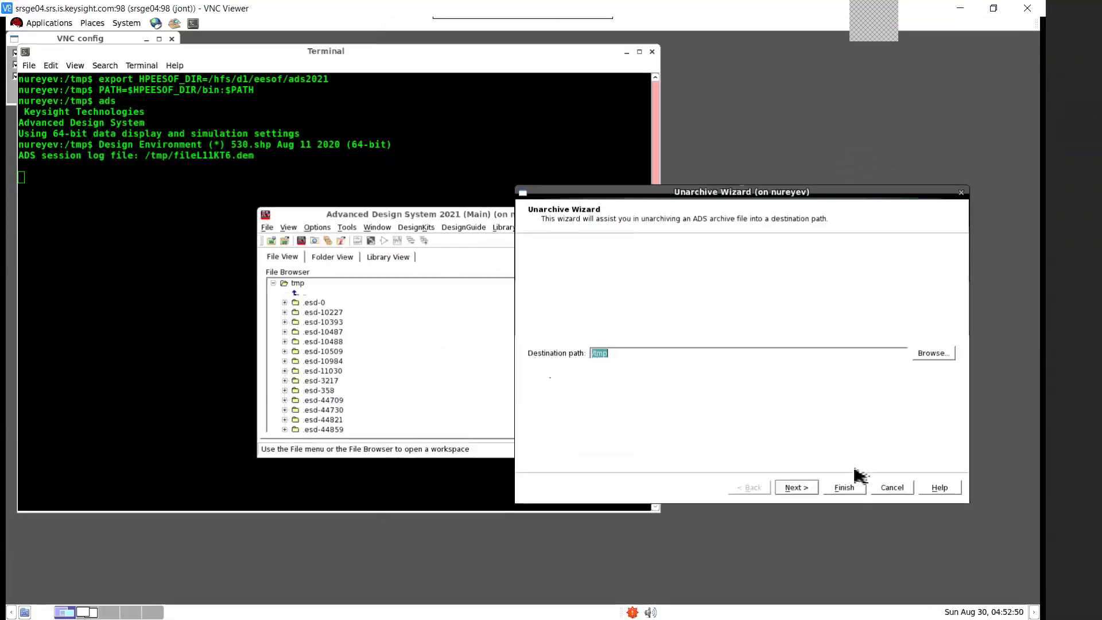
left_click(845, 486)
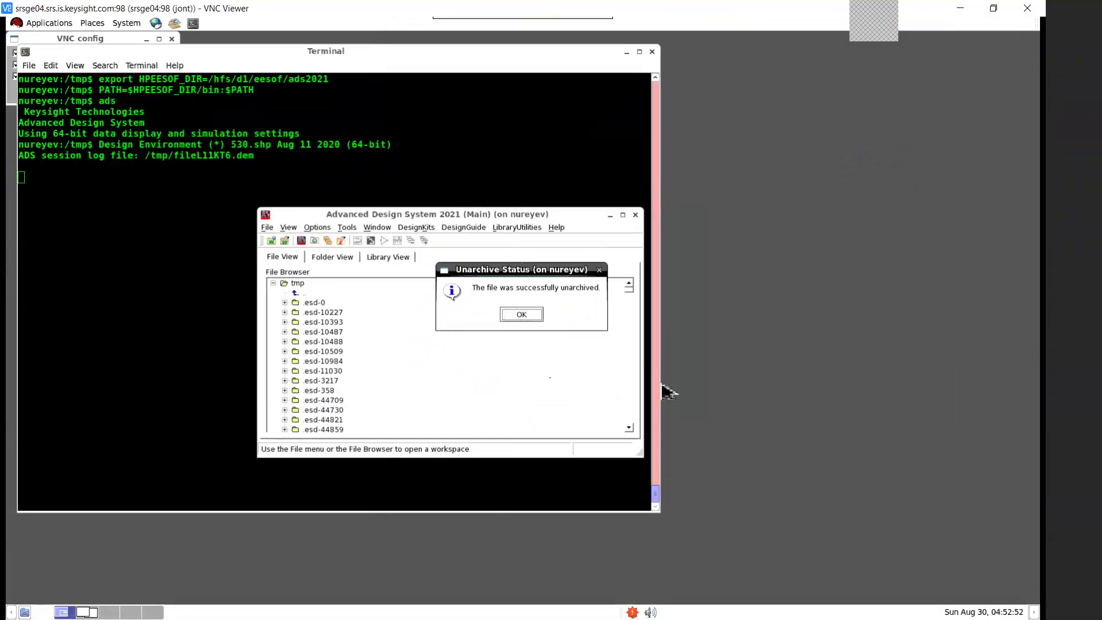
left_click(530, 315)
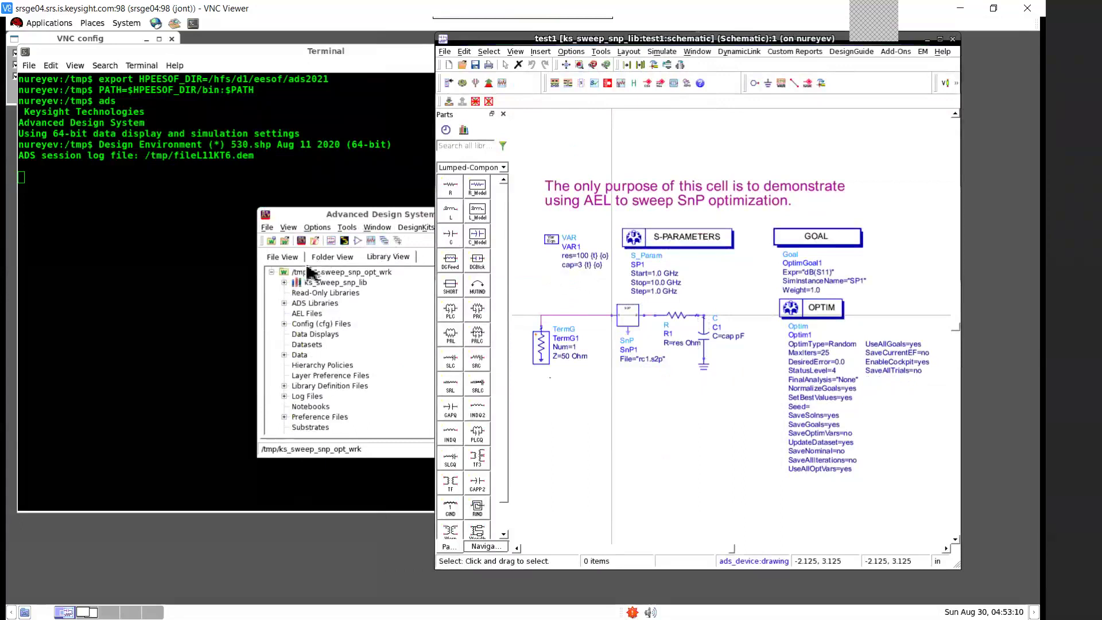
Expand ks_sweep_snp_lib, test1, test2, test3 and Data to list rc1.s2p through rc5.s2p.
left_click(363, 217)
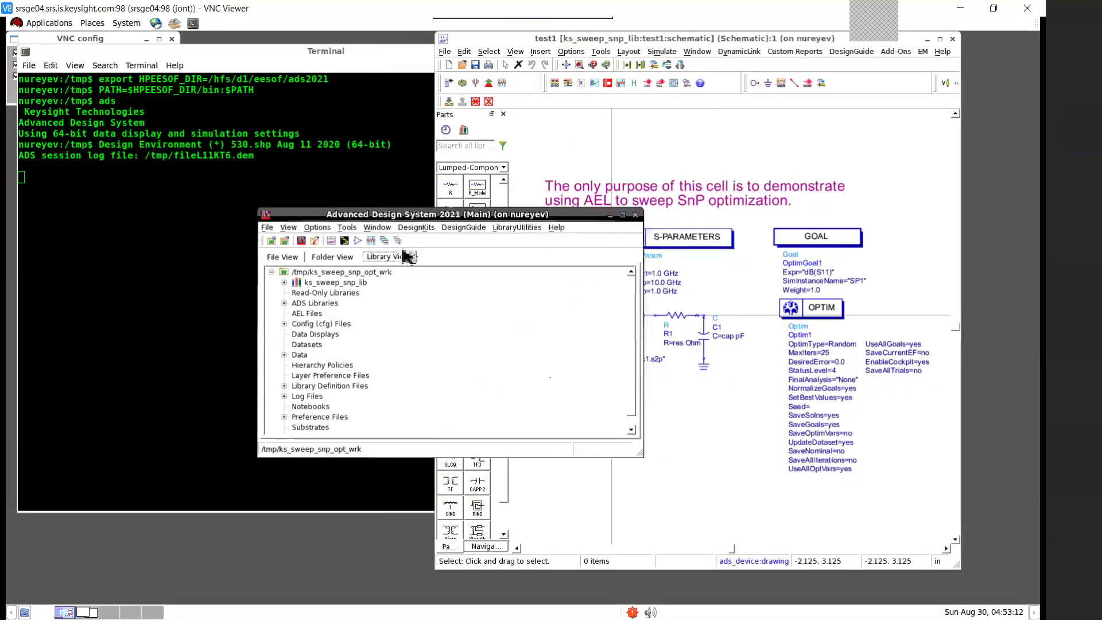
left_click(285, 283)
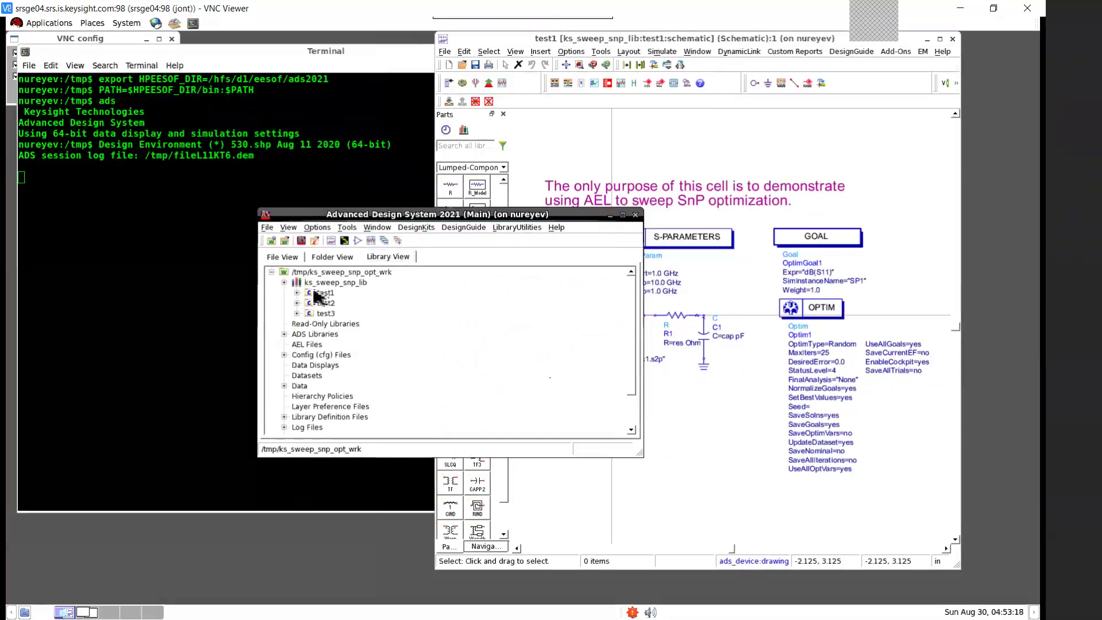
left_click(297, 293)
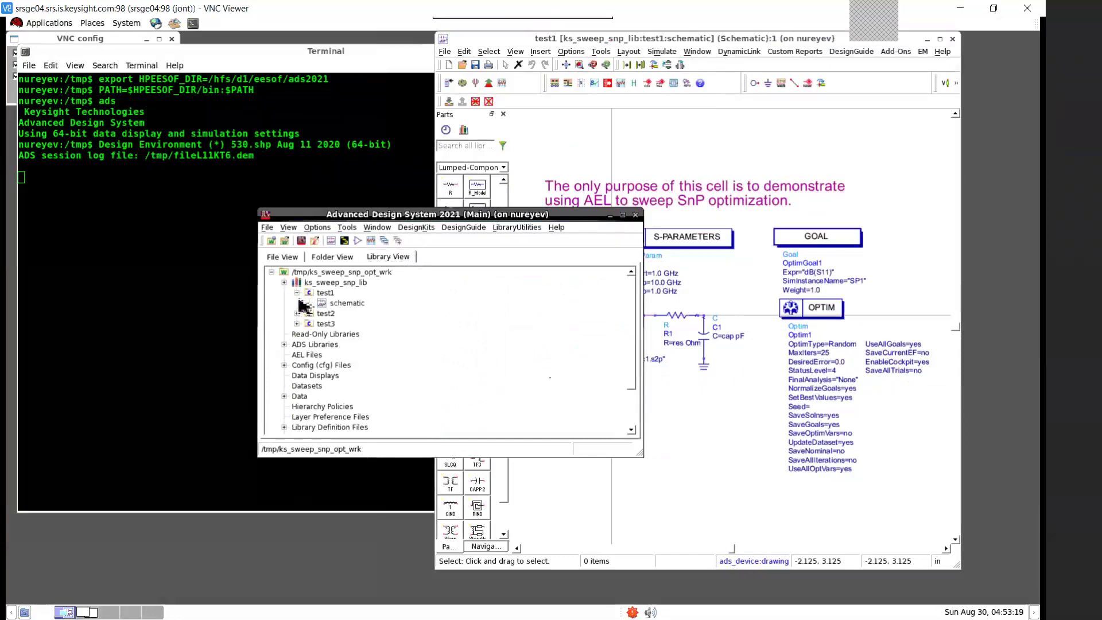
left_click(297, 314)
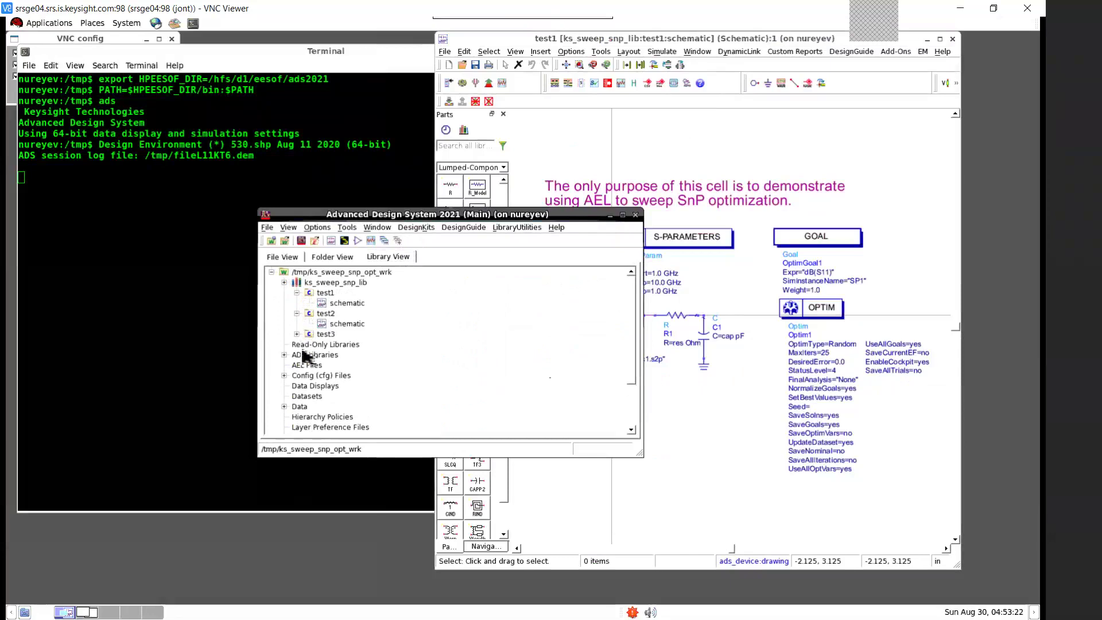
left_click(296, 334)
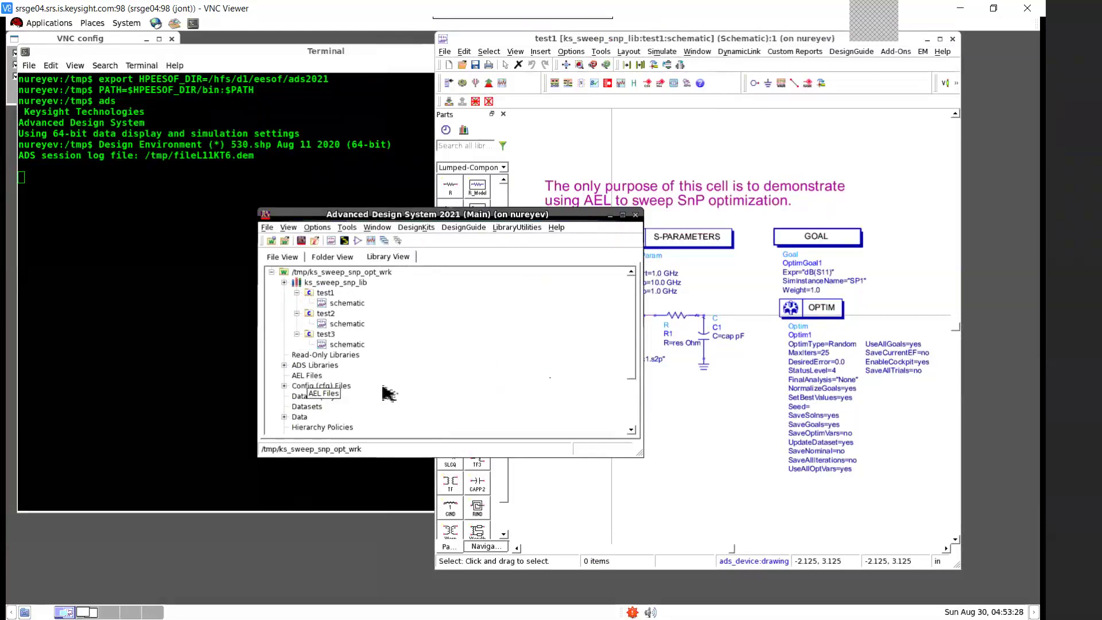
left_click(284, 417)
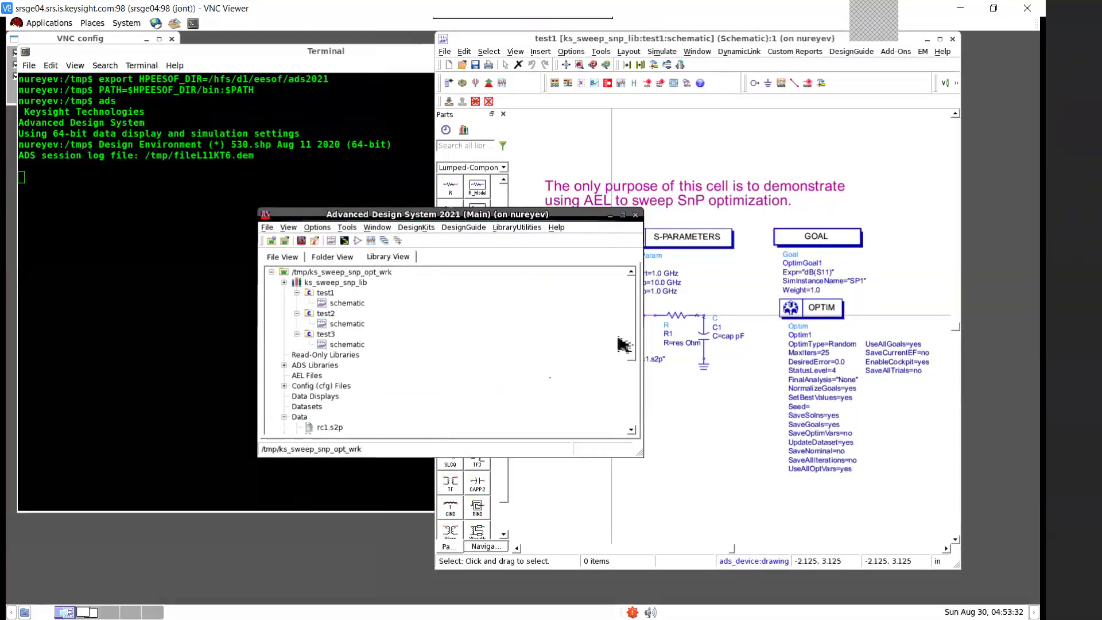
left_click_drag(636, 325, 635, 352)
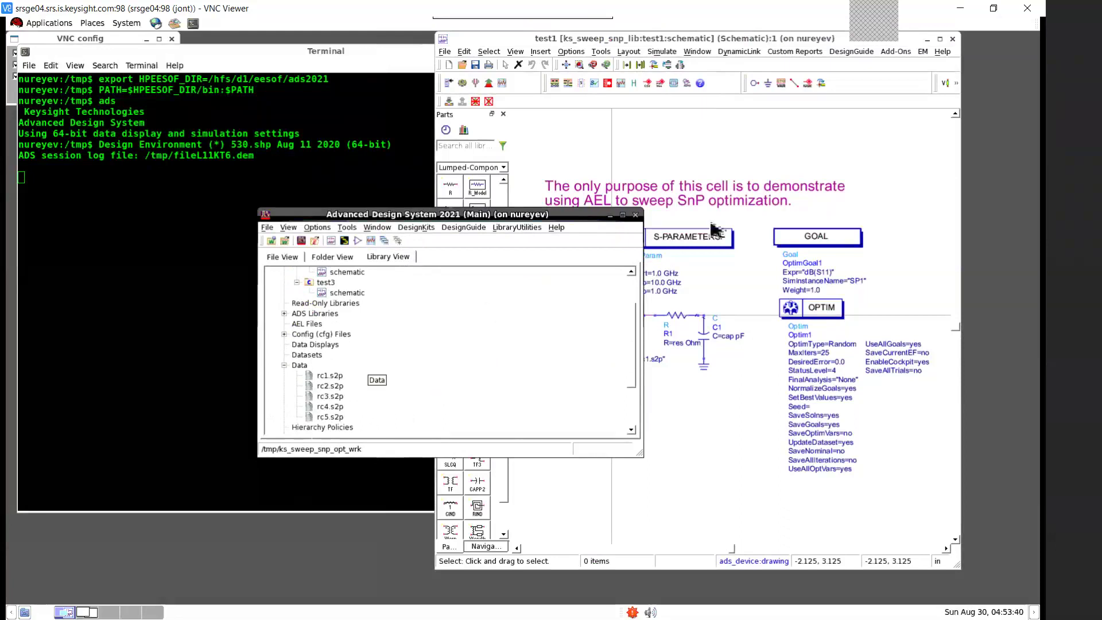
left_click(797, 140)
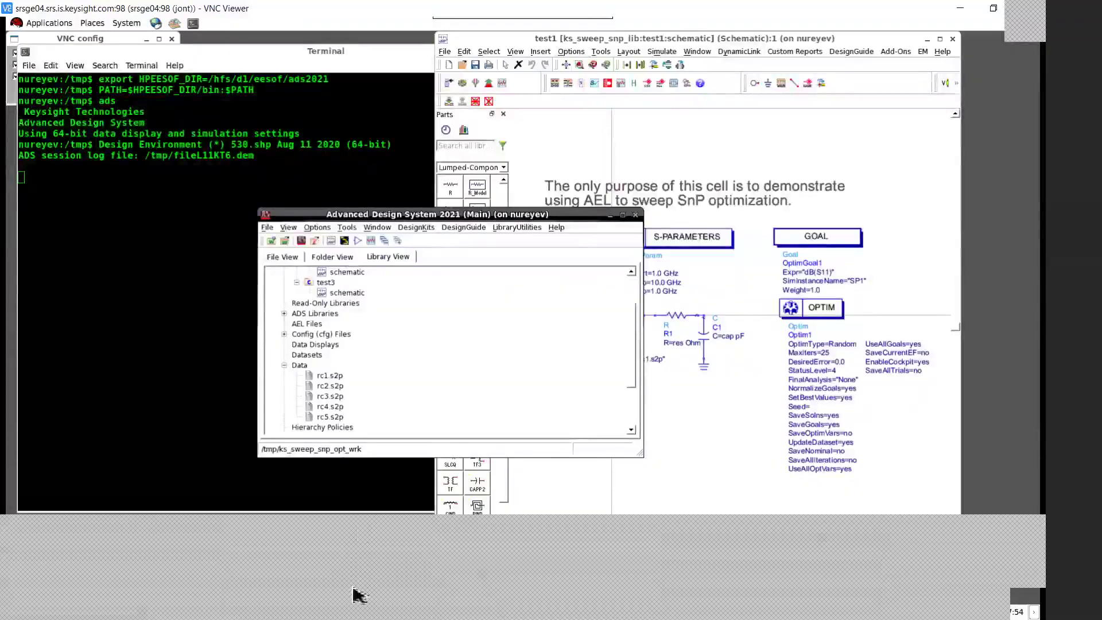
In the terminal, return to the workspace directory and list the ael folder with ls -altr ael.
key("alt+Tab")
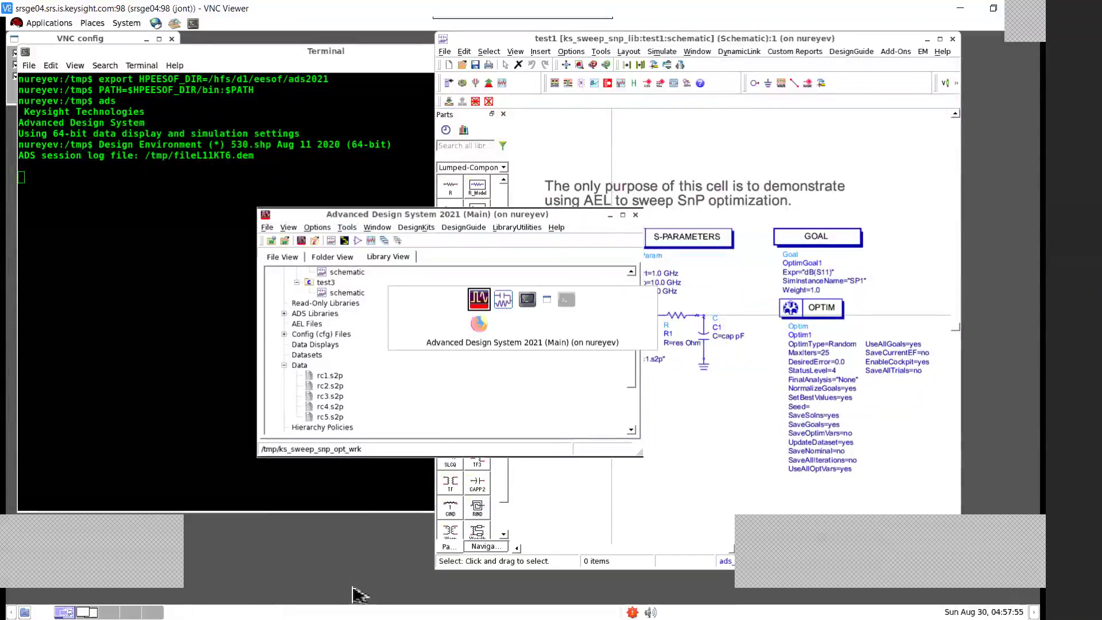
key("Tab")
key("Tab")
key("Tab")
key("Tab")
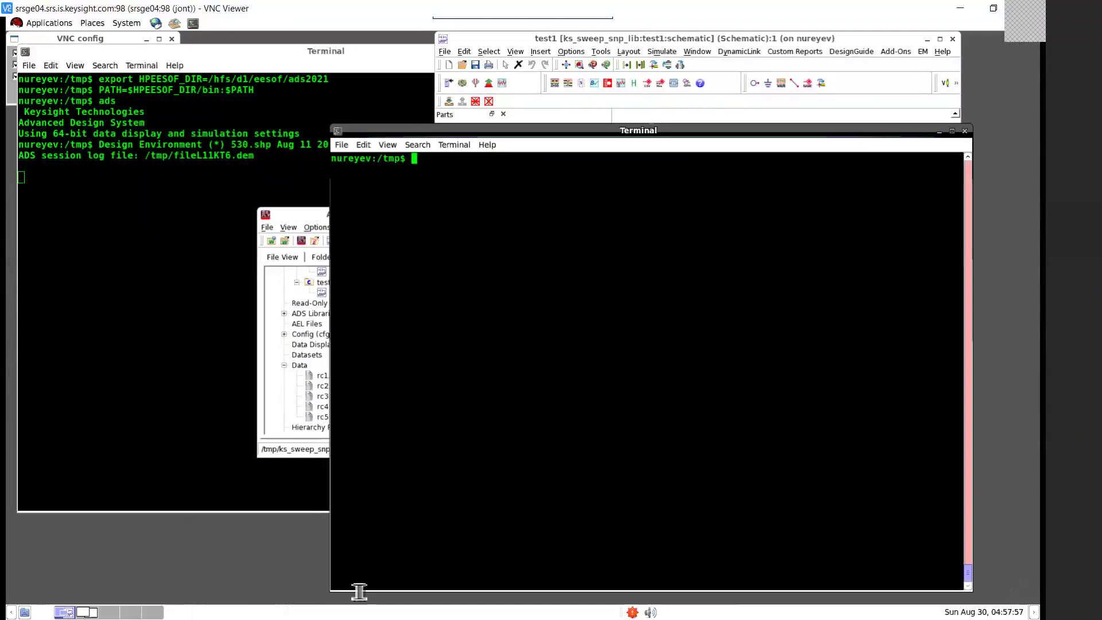
type("cd -")
key("Return")
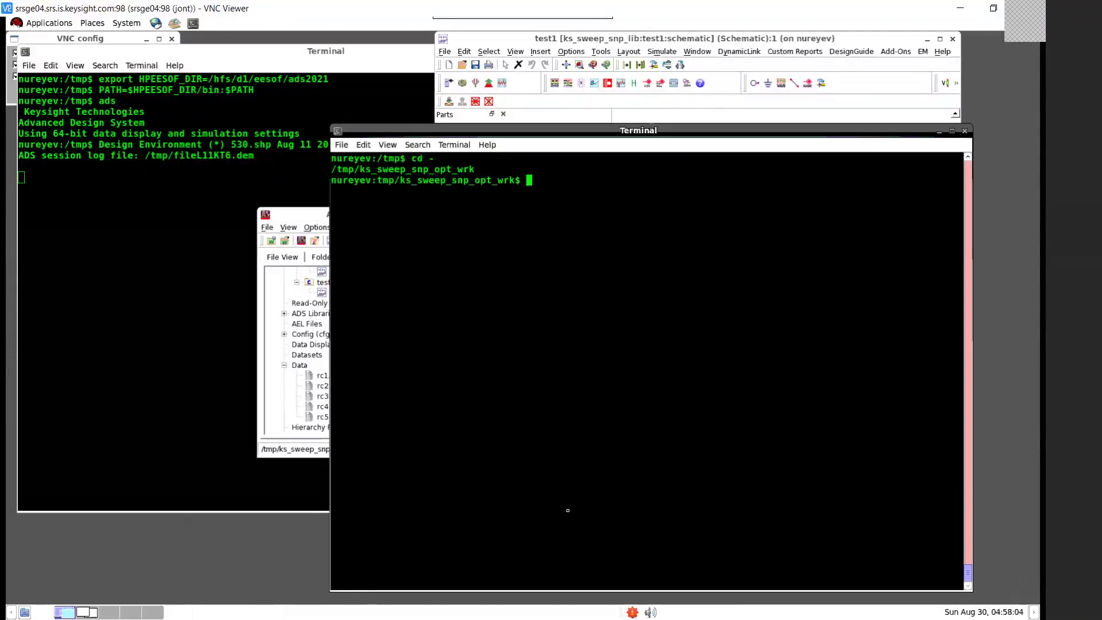
type("ls -altr ae")
type("l")
key("Return")
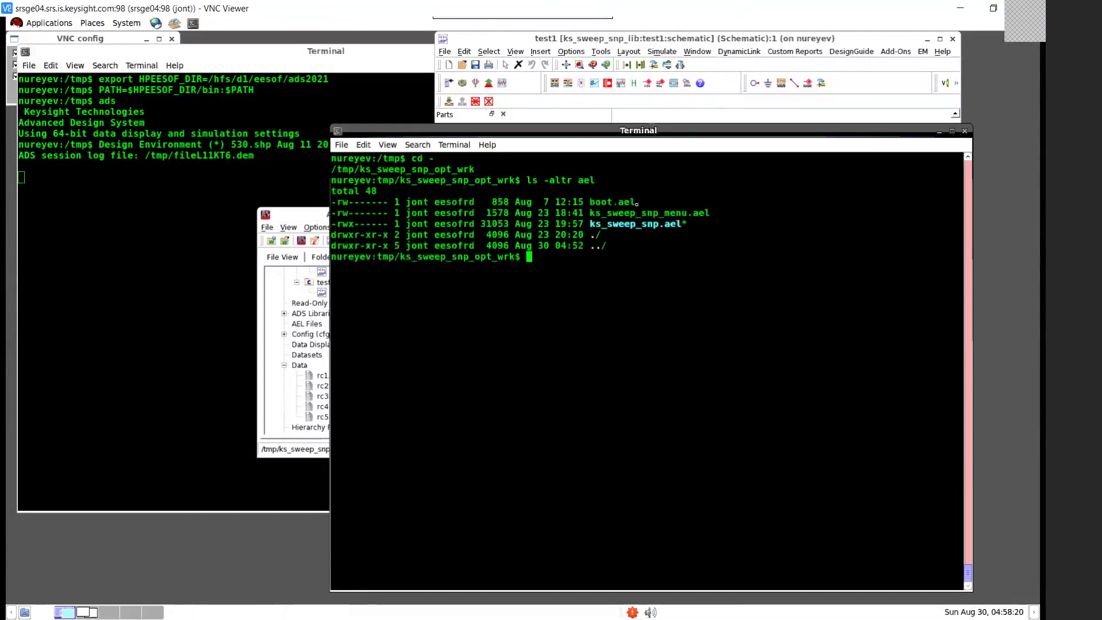
left_click(313, 221)
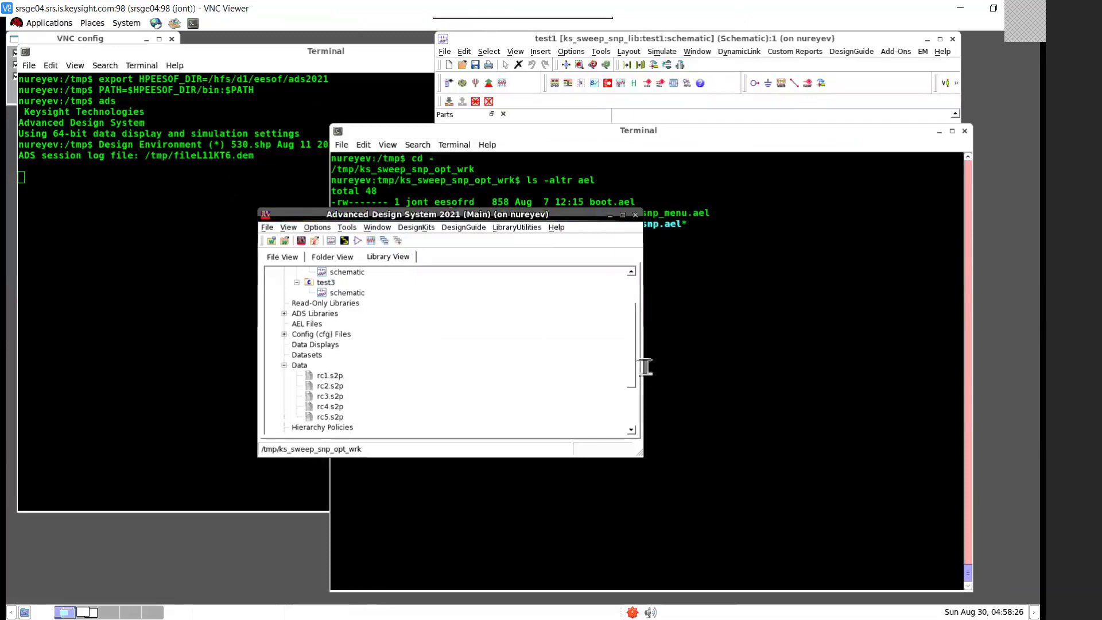
left_click_drag(634, 357, 634, 275)
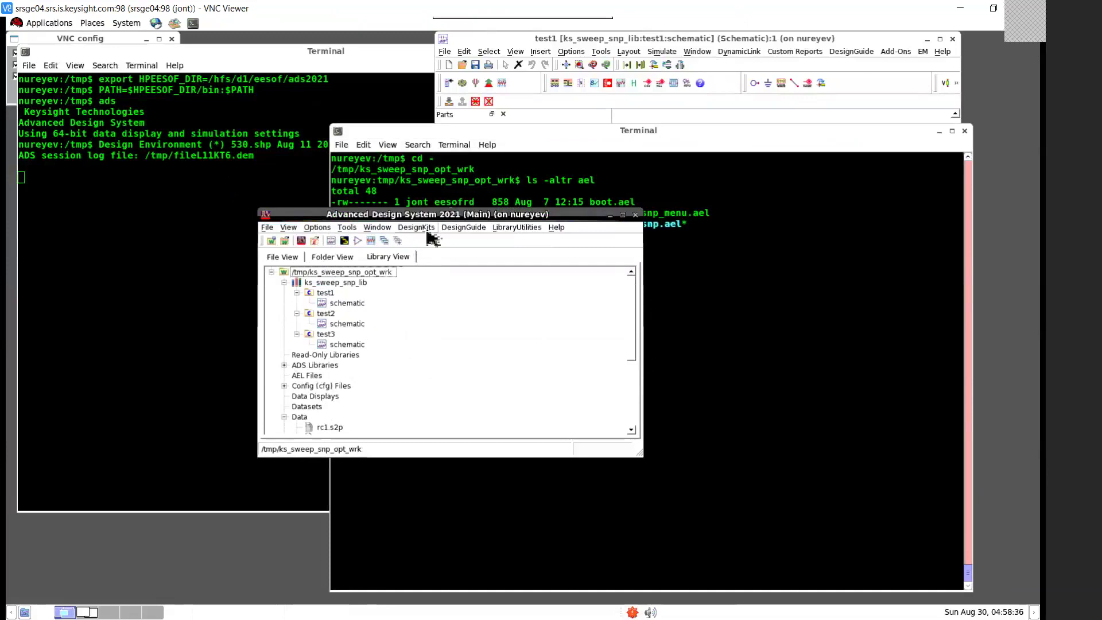
Add a new user addon in App Manager pointing to ael/boot.ael.
left_click(694, 207)
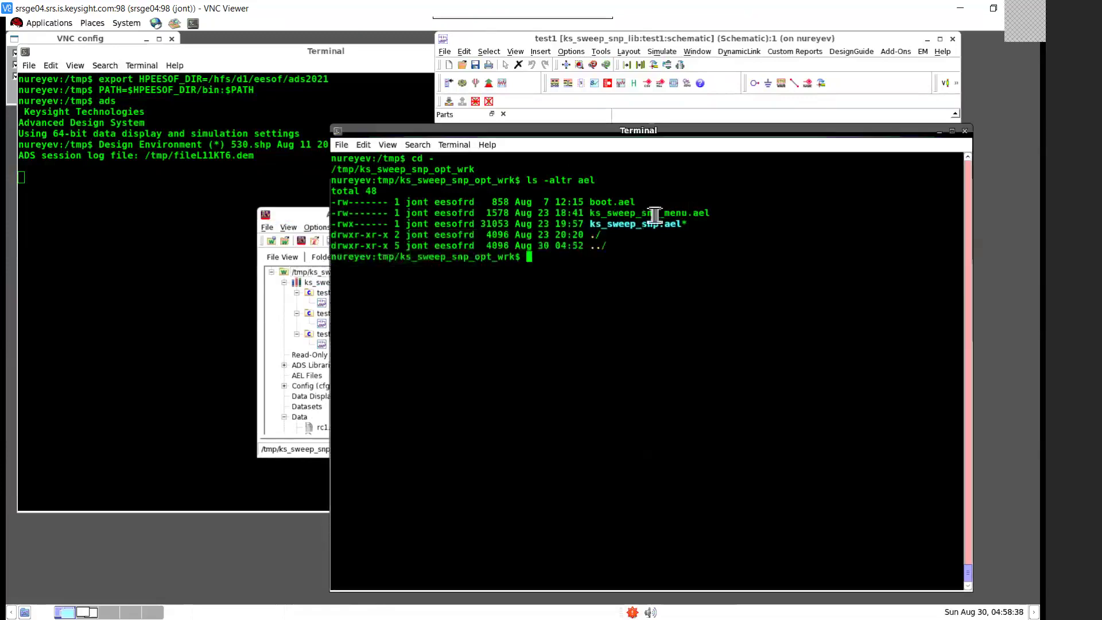
left_click(297, 219)
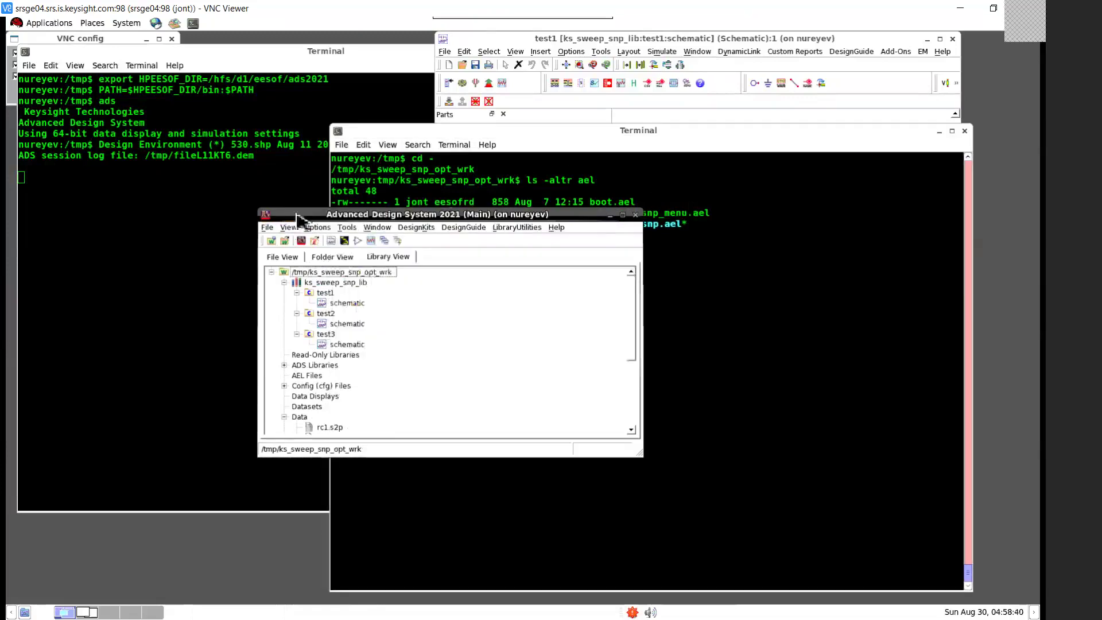
left_click(347, 228)
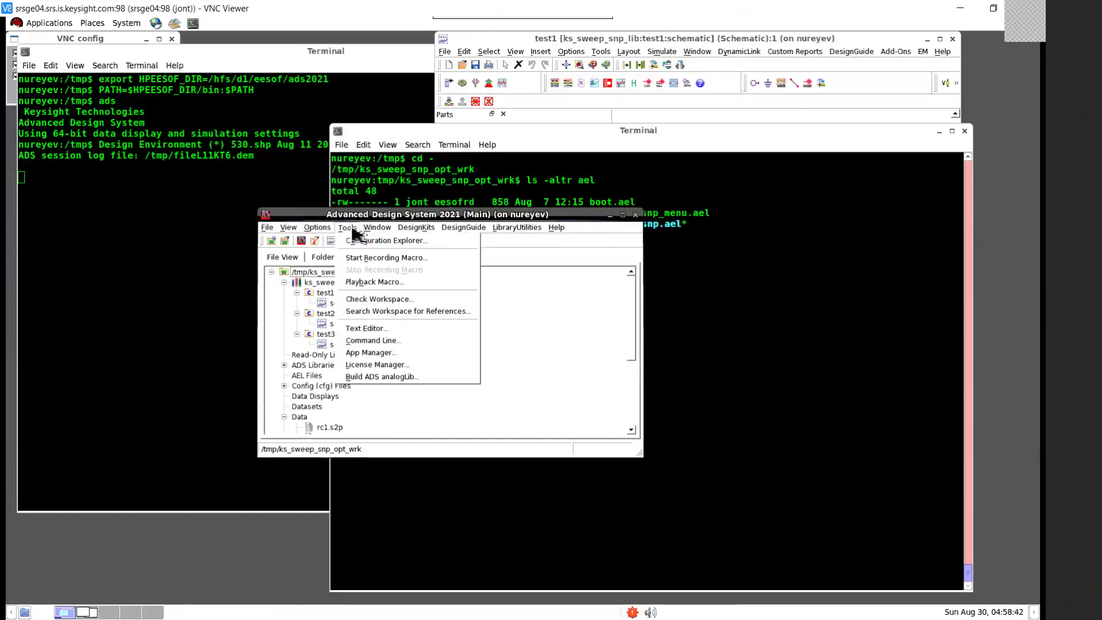
left_click(392, 356)
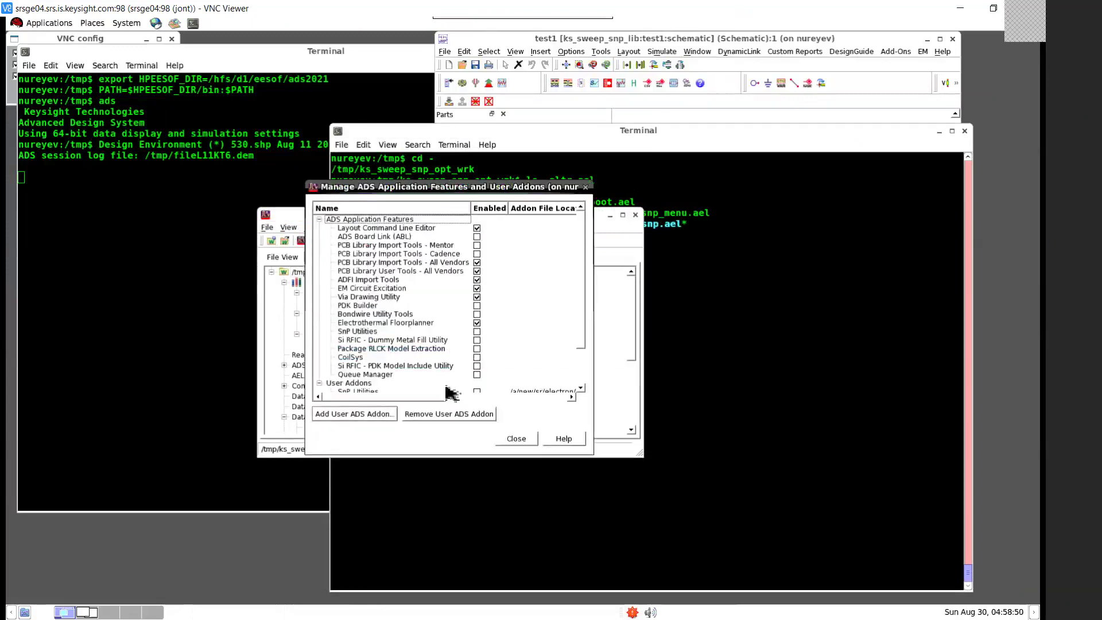
left_click(348, 415)
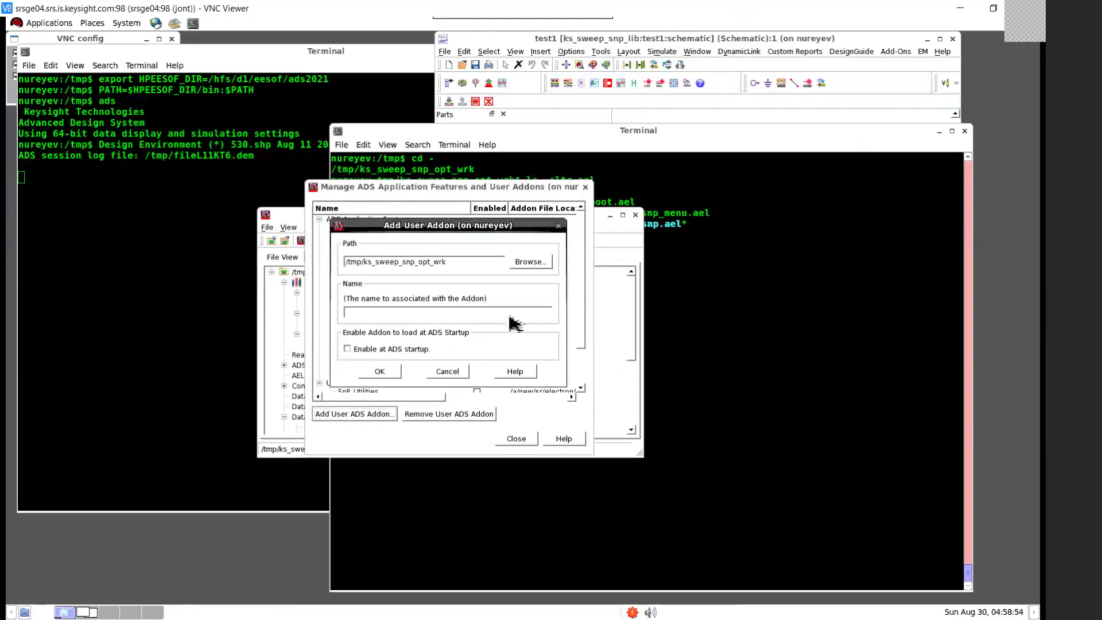
left_click(535, 264)
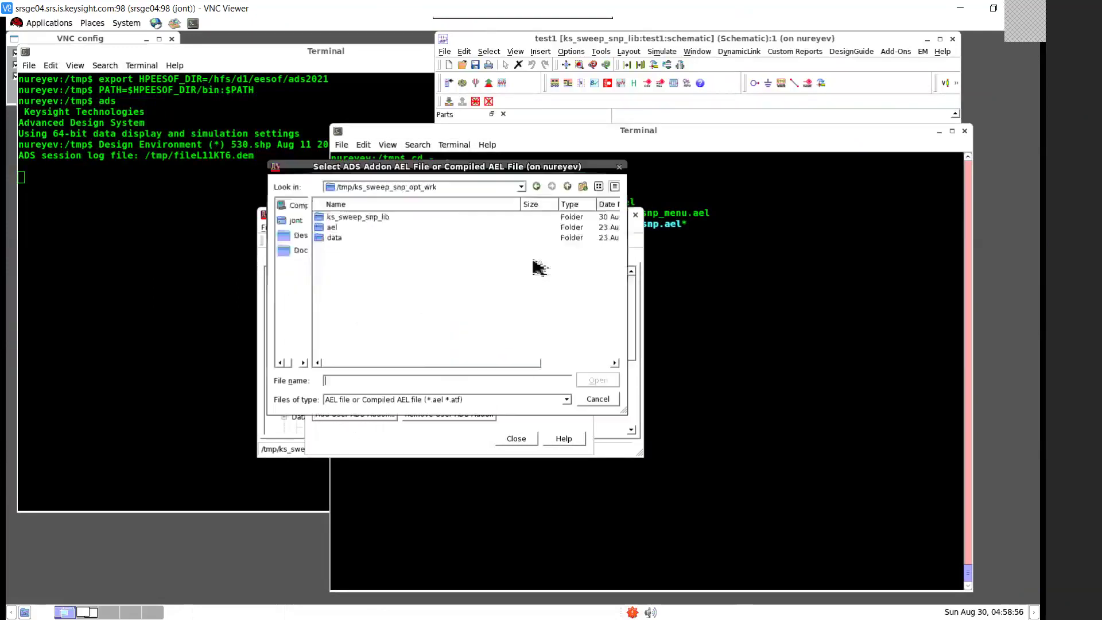
double_click(330, 227)
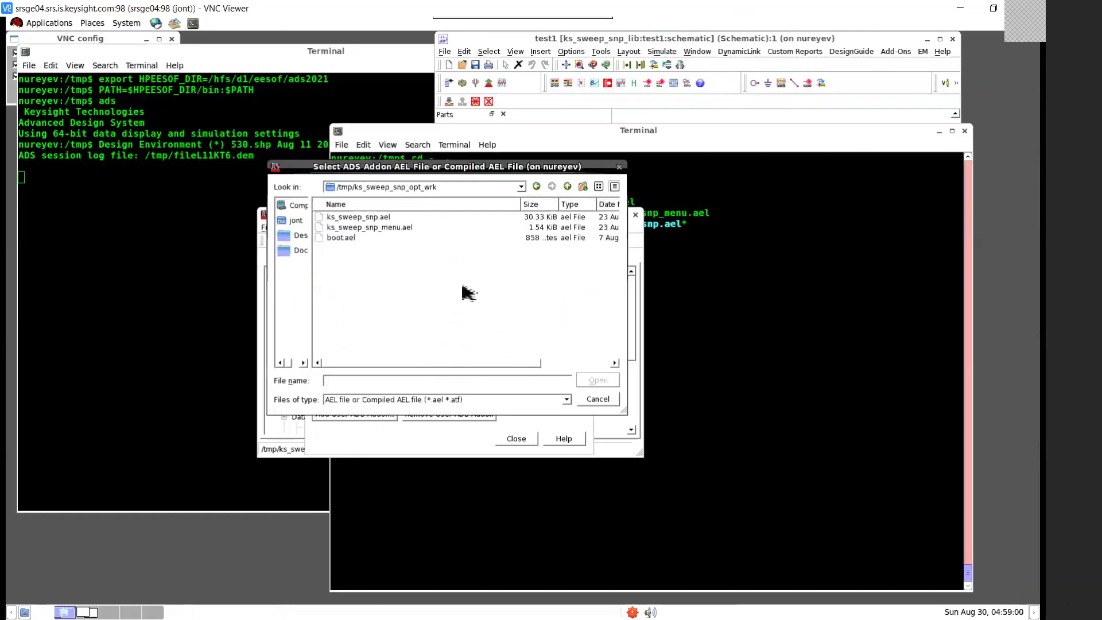
left_click(349, 240)
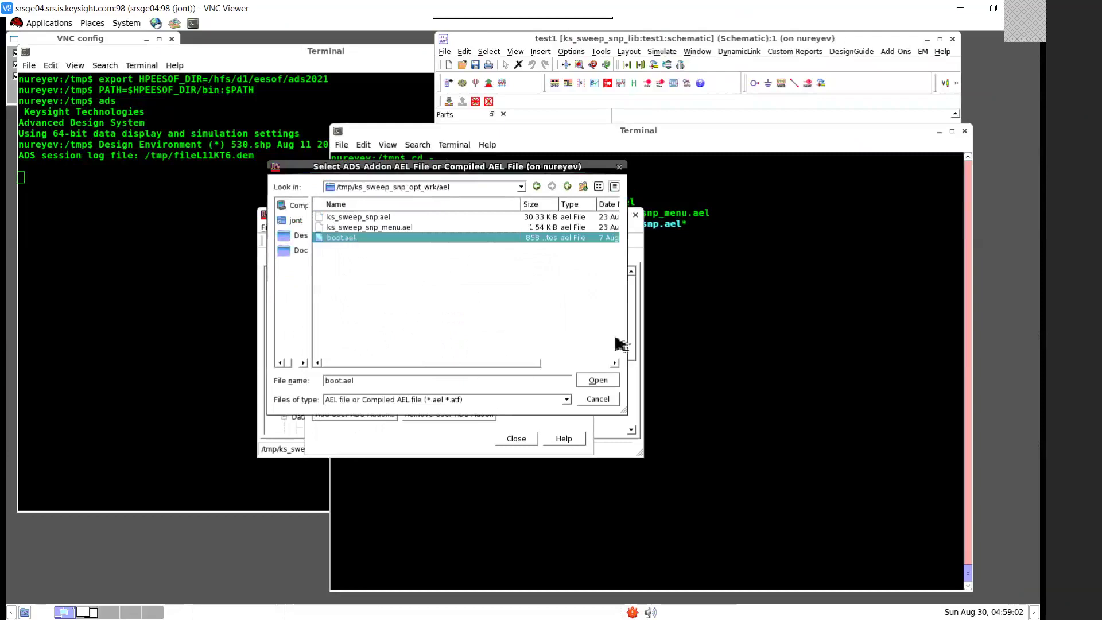
left_click(600, 386)
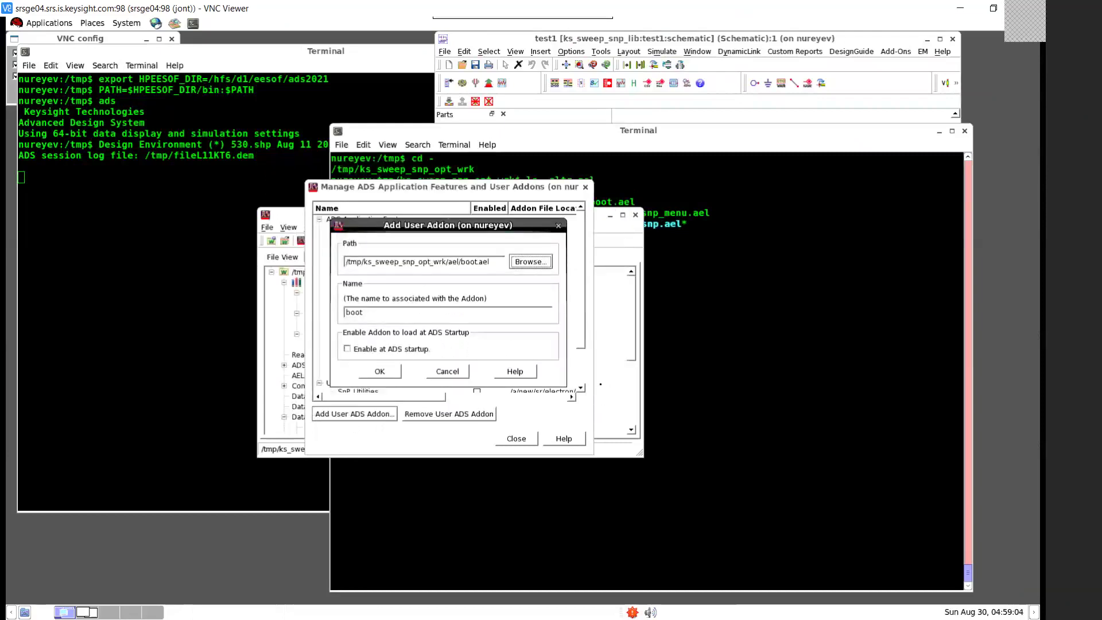
Name the addon Sweep SnP, enable it at ADS startup, and confirm.
left_click(382, 316)
double_click(349, 313)
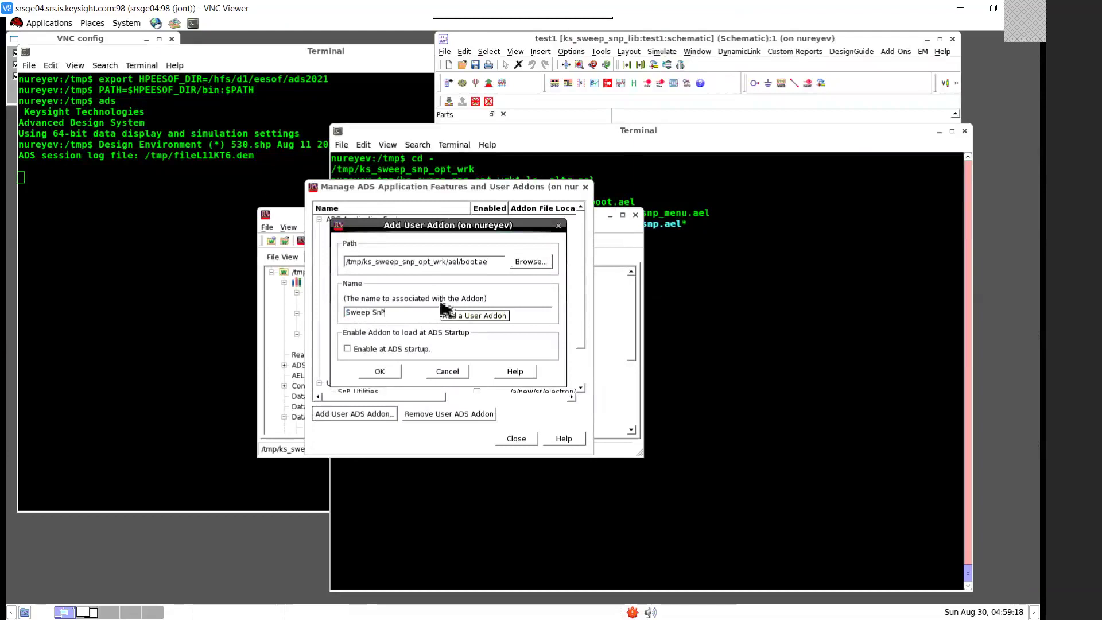
left_click(347, 350)
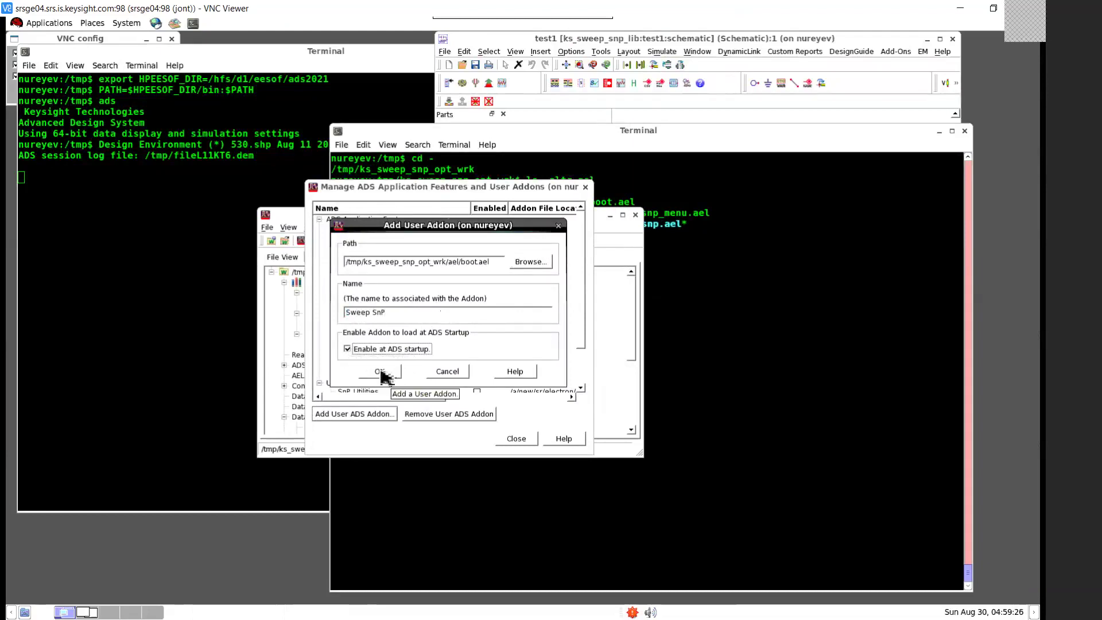
left_click(382, 373)
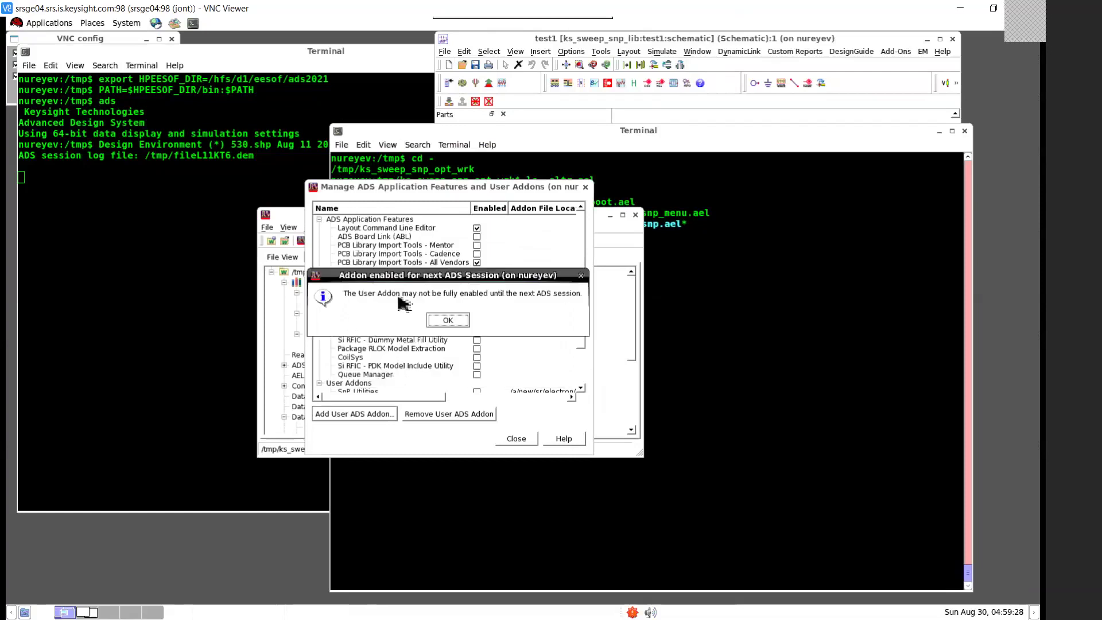
Dismiss the next-session notice, close App Manager, and confirm exiting ADS.
left_click(448, 323)
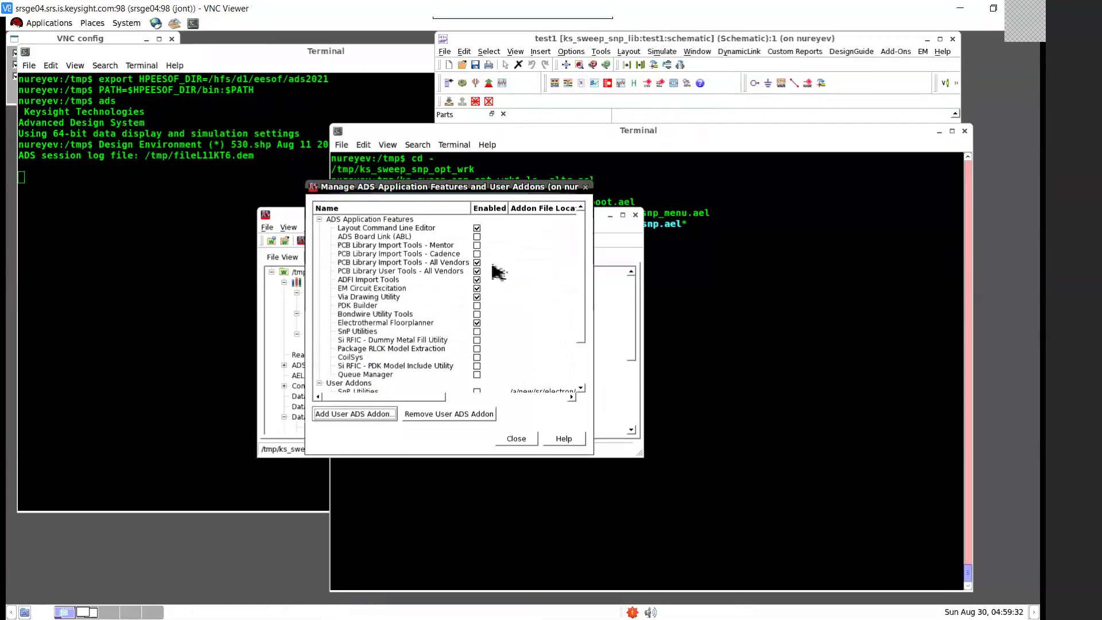
left_click(519, 442)
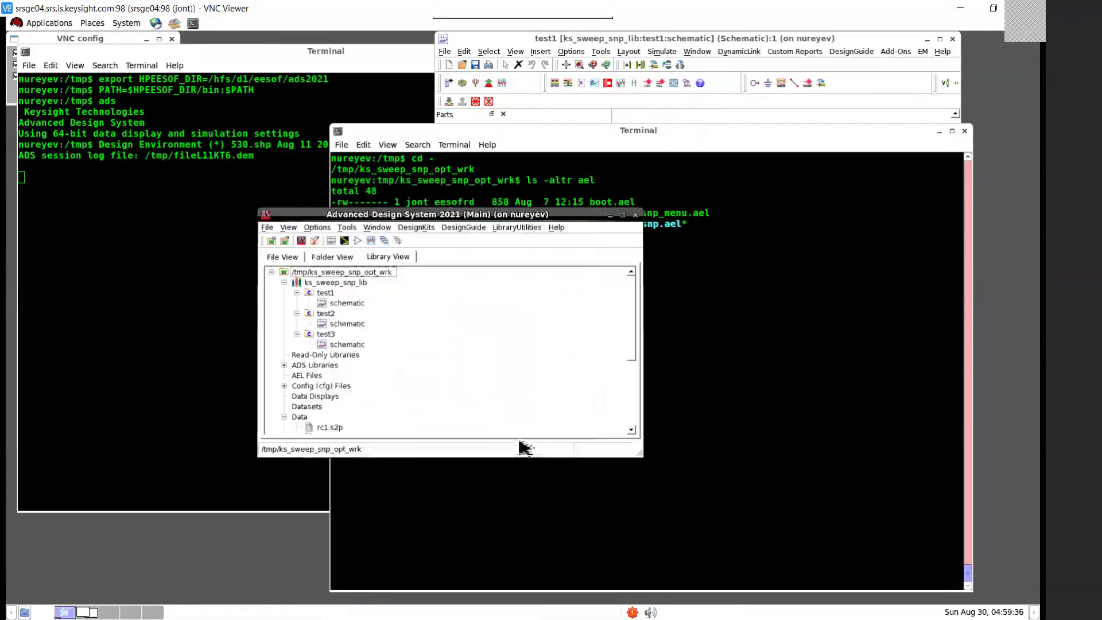
left_click(635, 216)
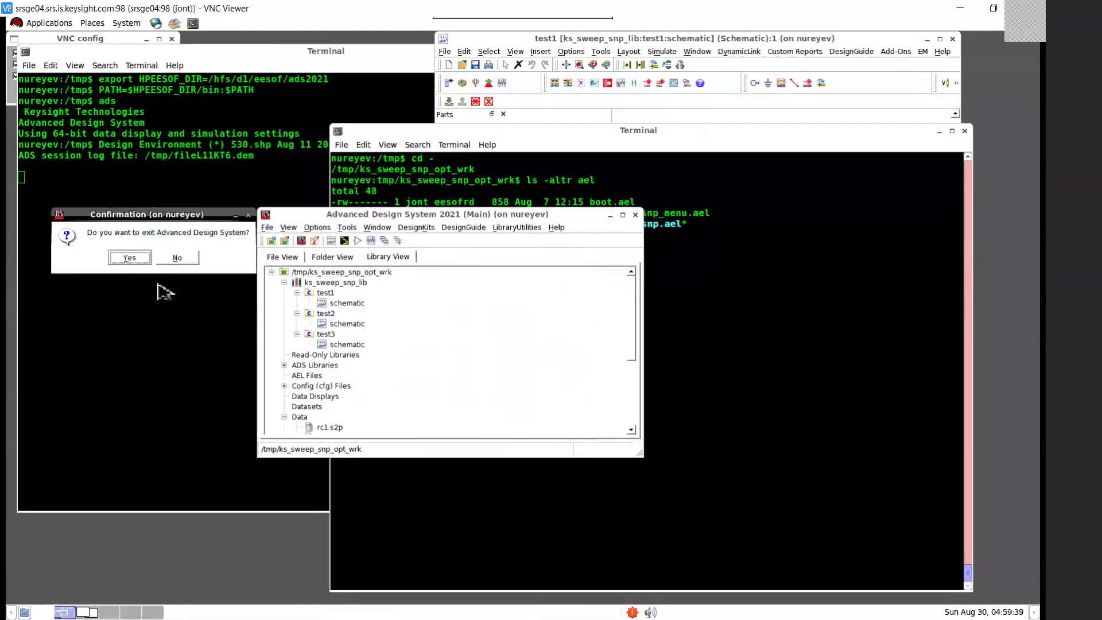
left_click(138, 260)
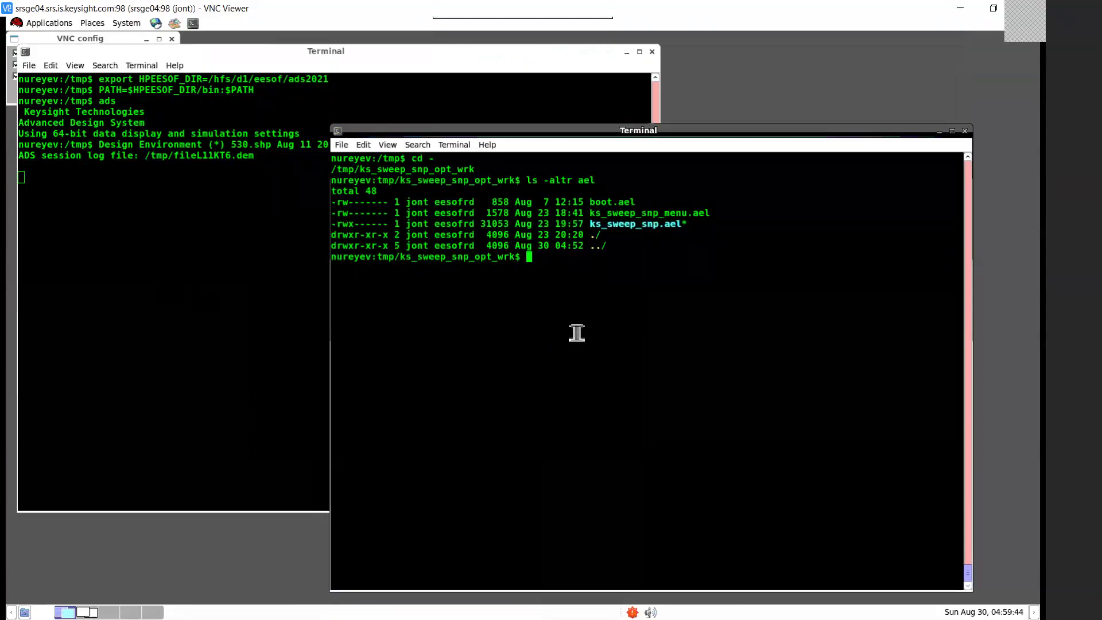
Relaunch ADS with the ads command and check the Add-Ons menu for Sweep SnP.
type("ads")
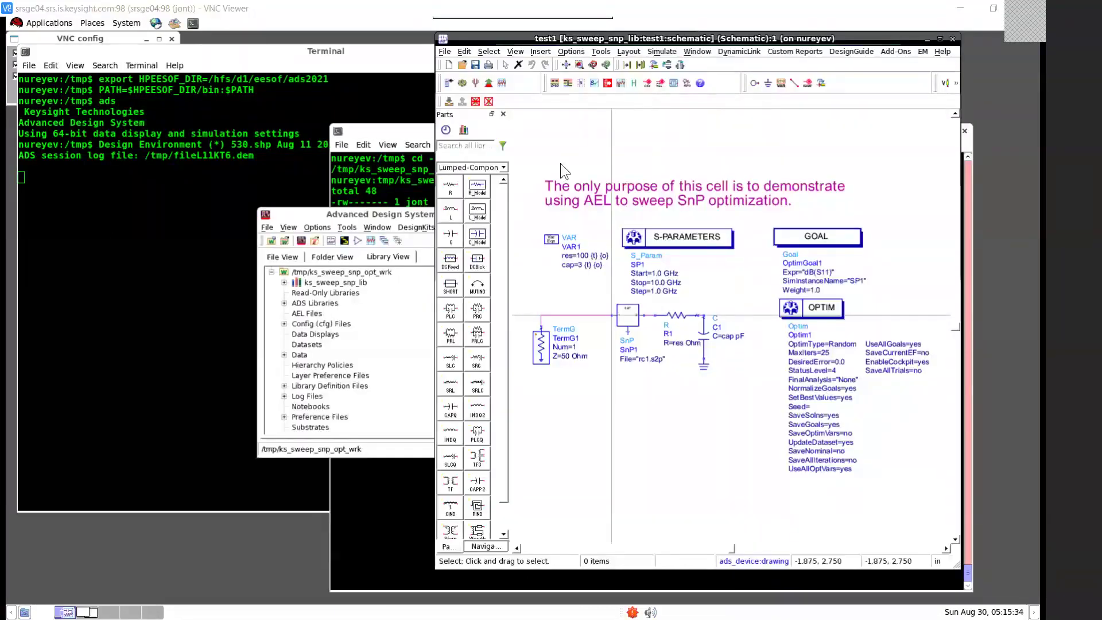
left_click(898, 55)
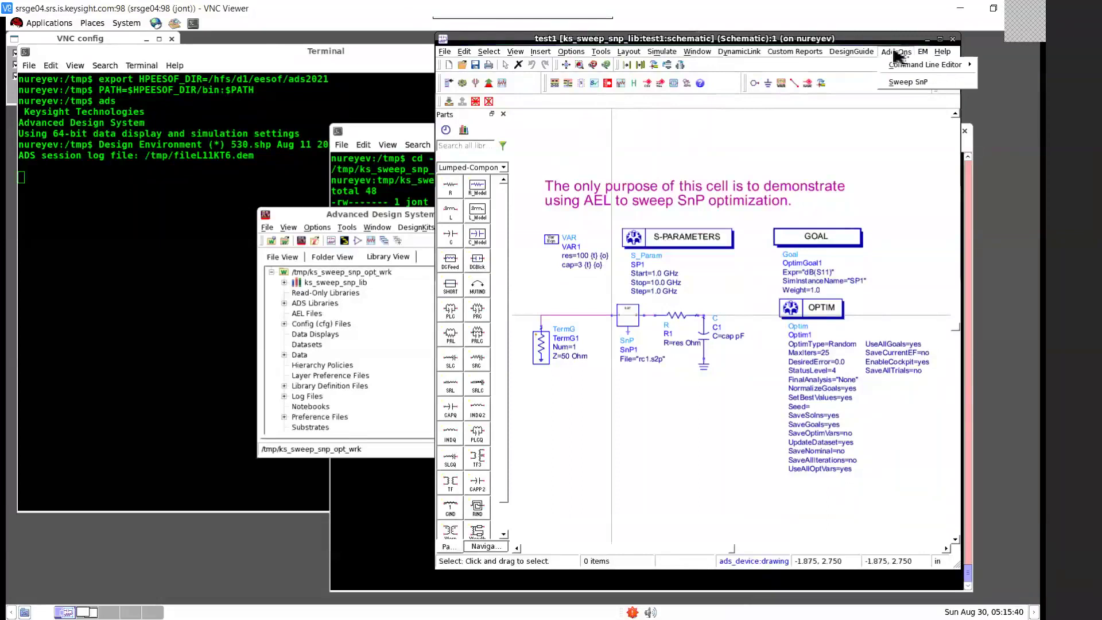
Expand the Data folder to list rc1.s2p–rc5.s2p, then reopen the schematic's Add-Ons menu.
left_click(936, 82)
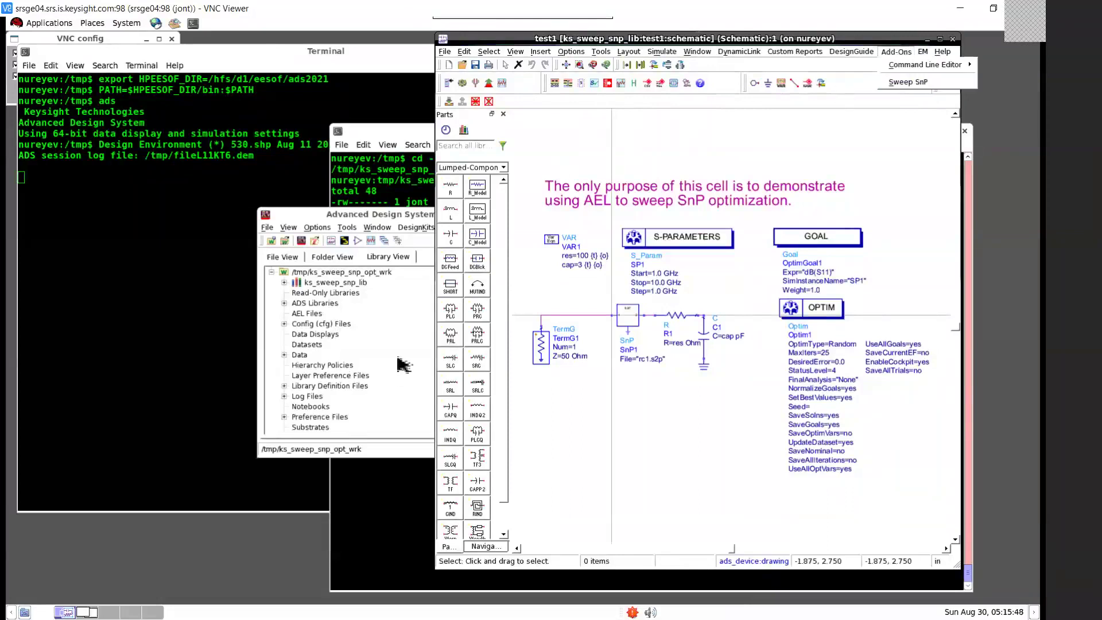
left_click(284, 355)
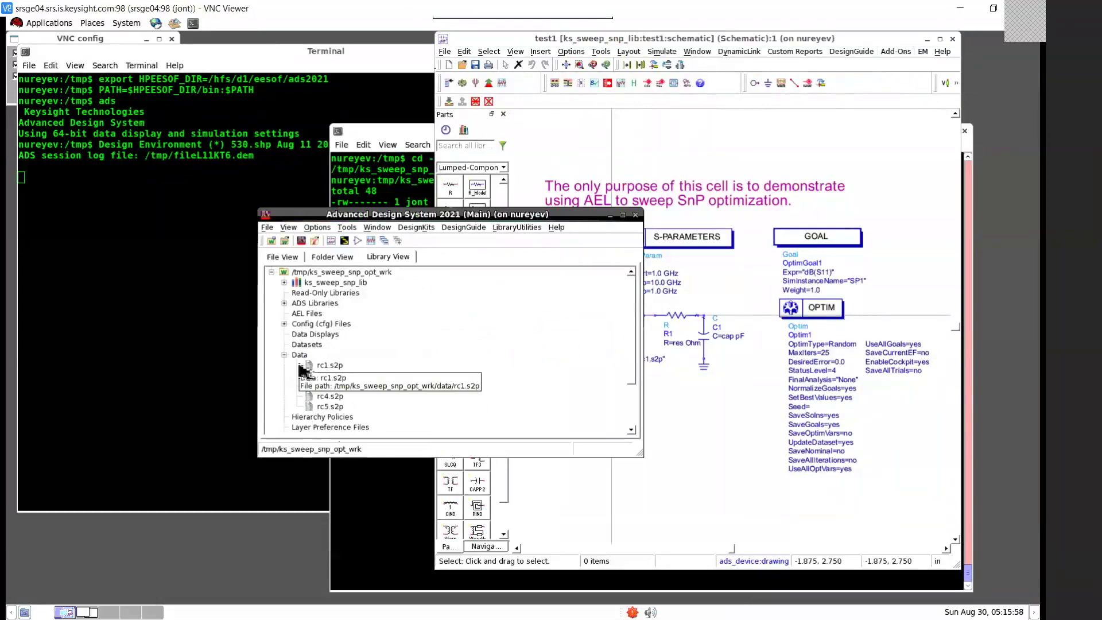
left_click(891, 55)
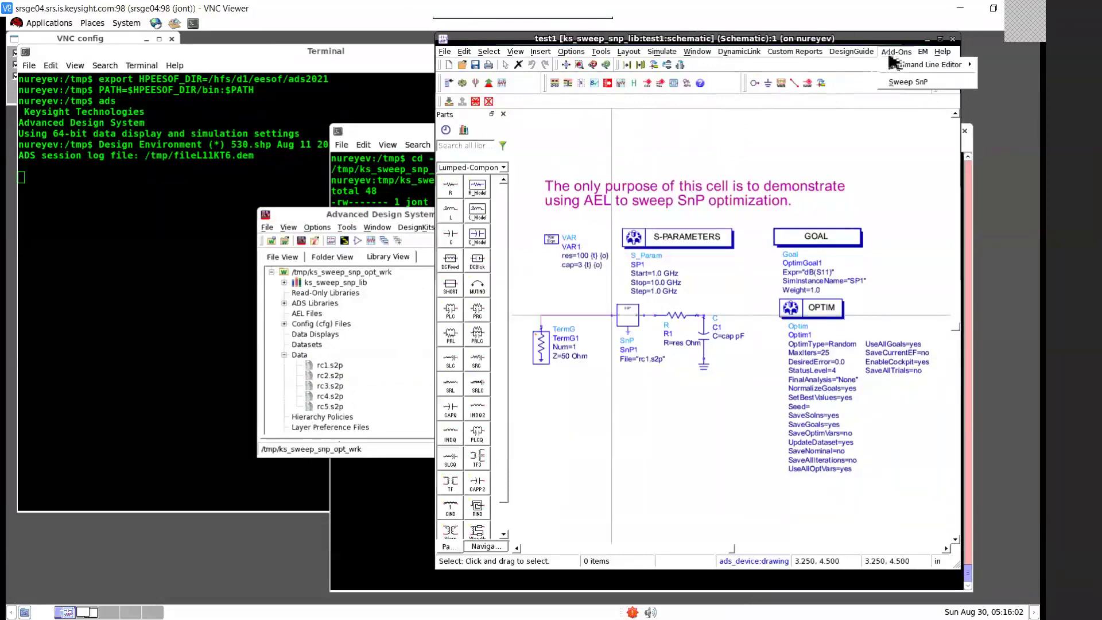
left_click(923, 84)
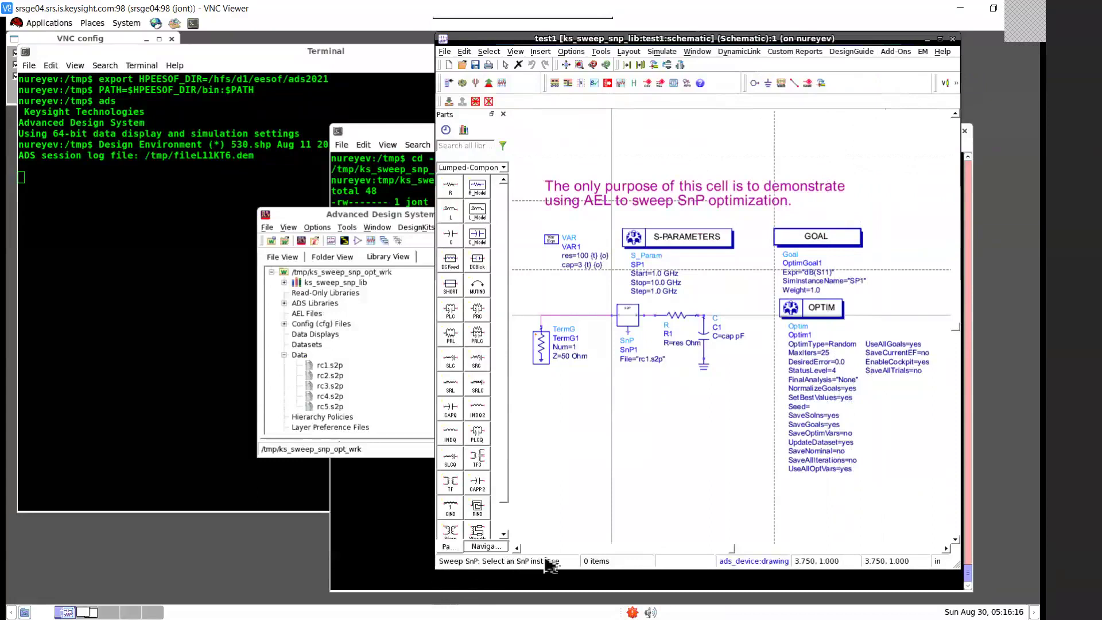
left_click(844, 238)
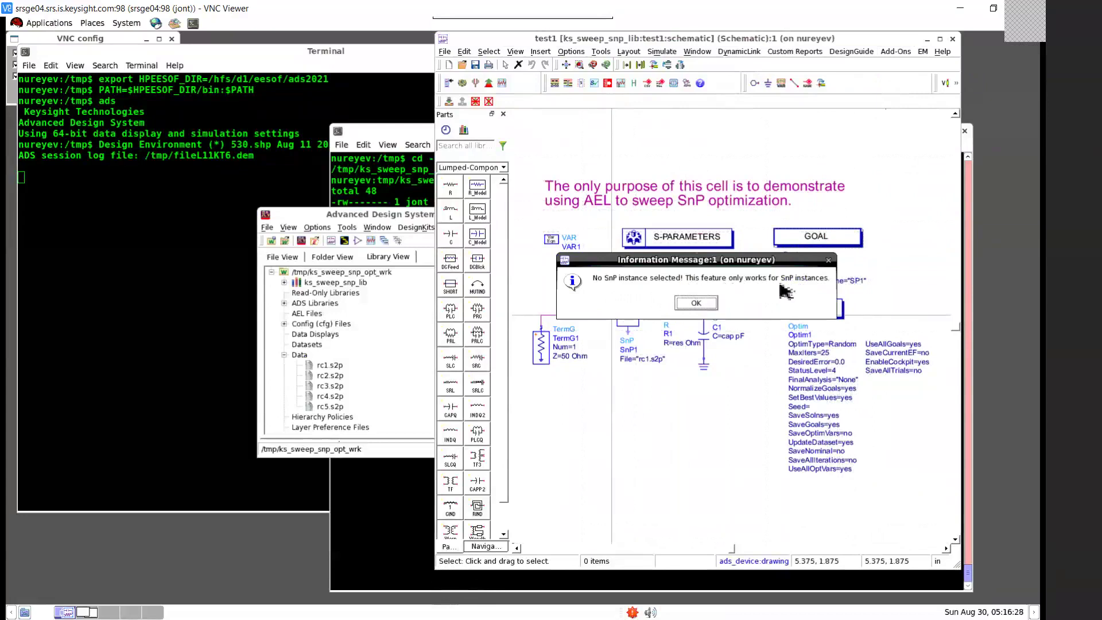
left_click(713, 308)
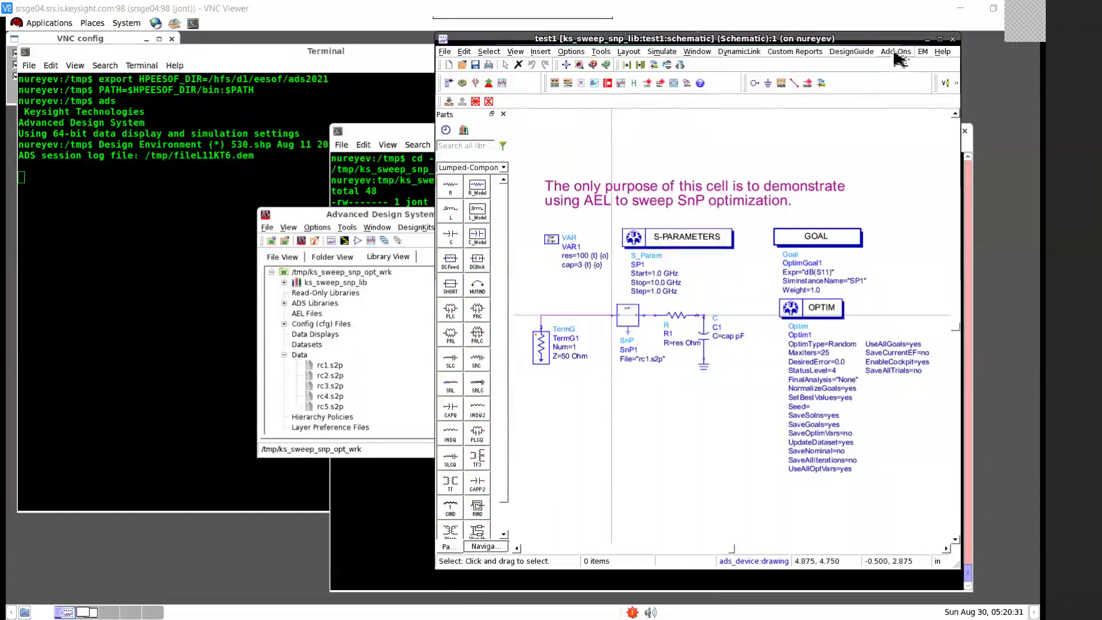
left_click(894, 51)
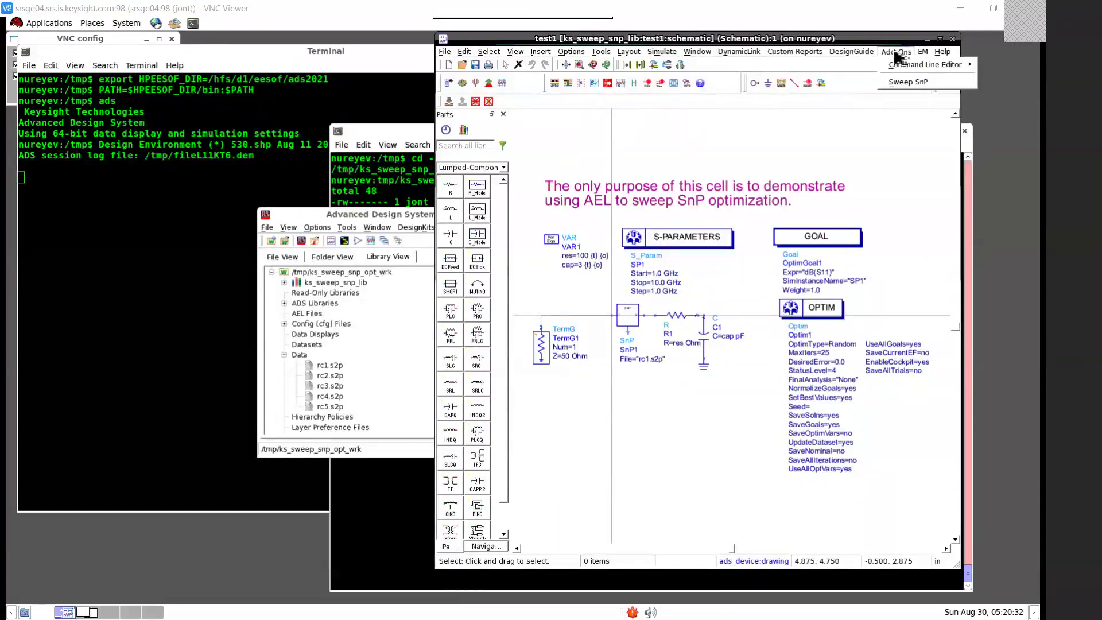
Apply Sweep SnP to test1's SnP1 instance and accept the results message when optimization finishes.
left_click(908, 83)
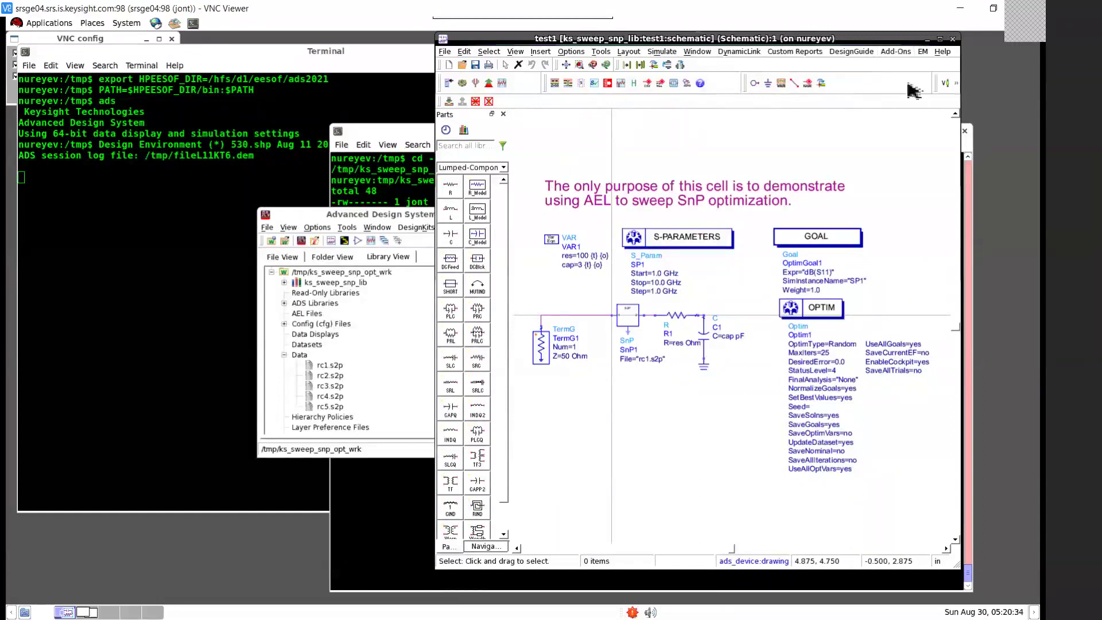
left_click(628, 325)
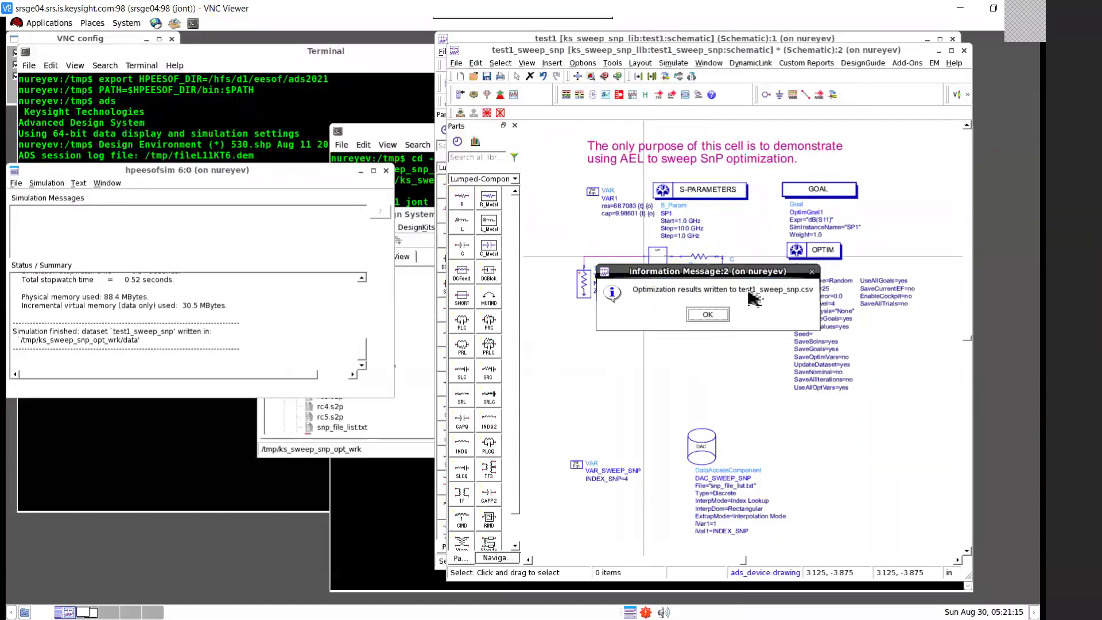
left_click(707, 314)
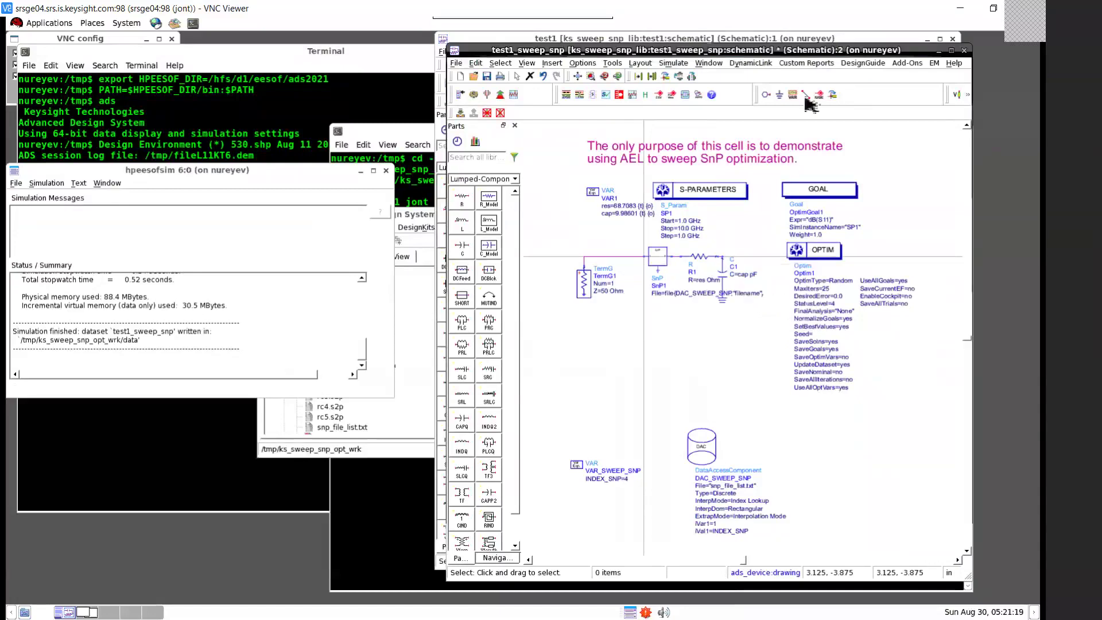
Move the test1_sweep_snp window aside, browse its Add-Ons and Help menus, then close it at the save prompt.
left_click_drag(712, 66, 408, 89)
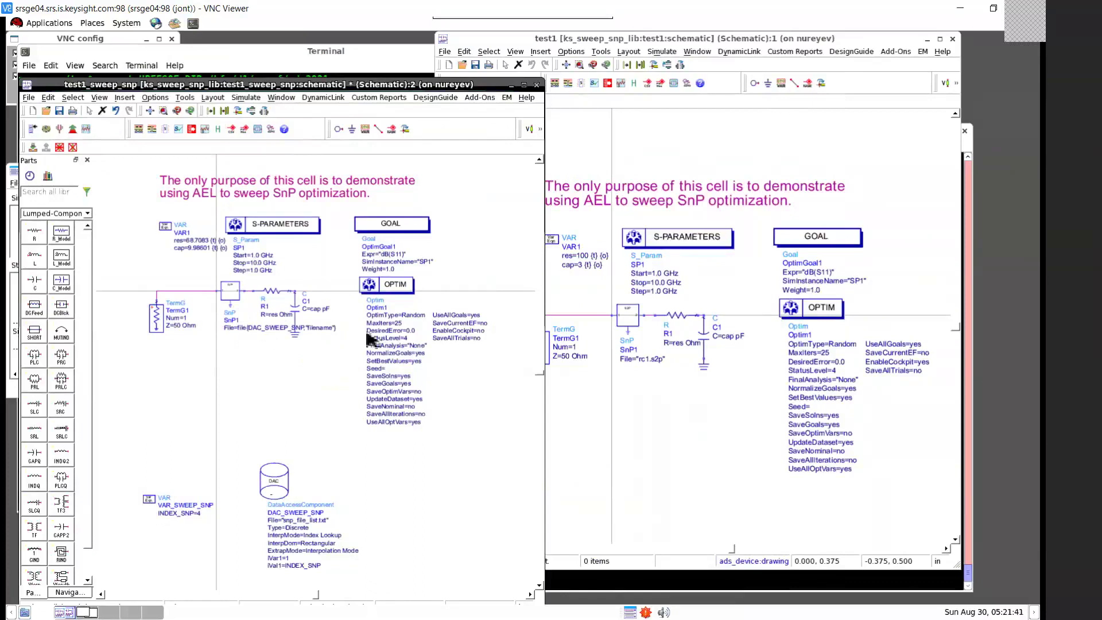
left_click_drag(459, 86, 383, 279)
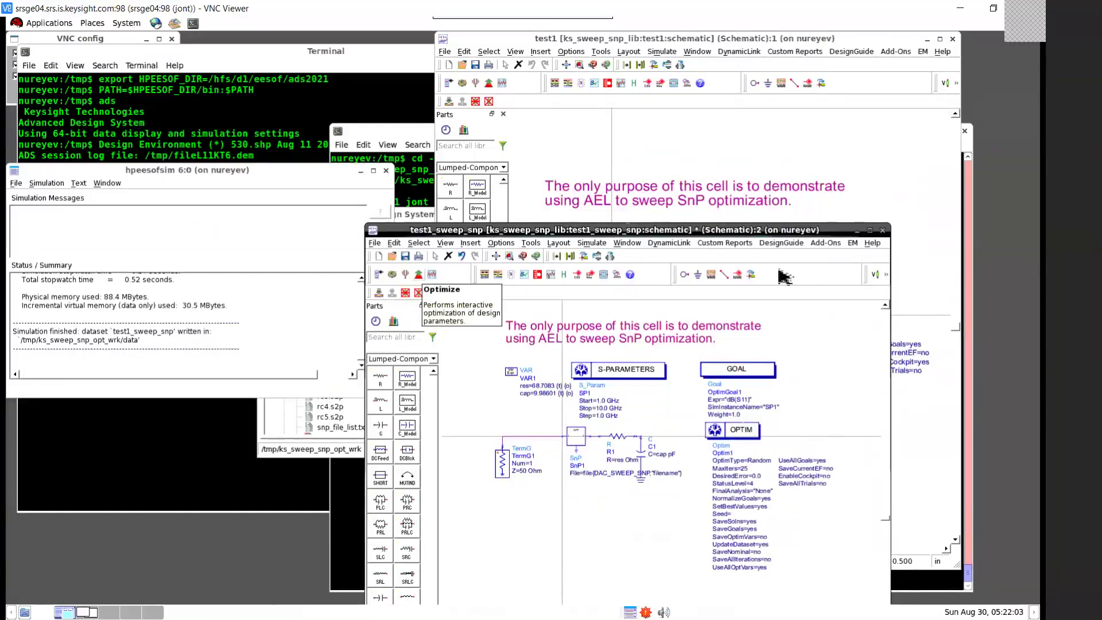
left_click(828, 244)
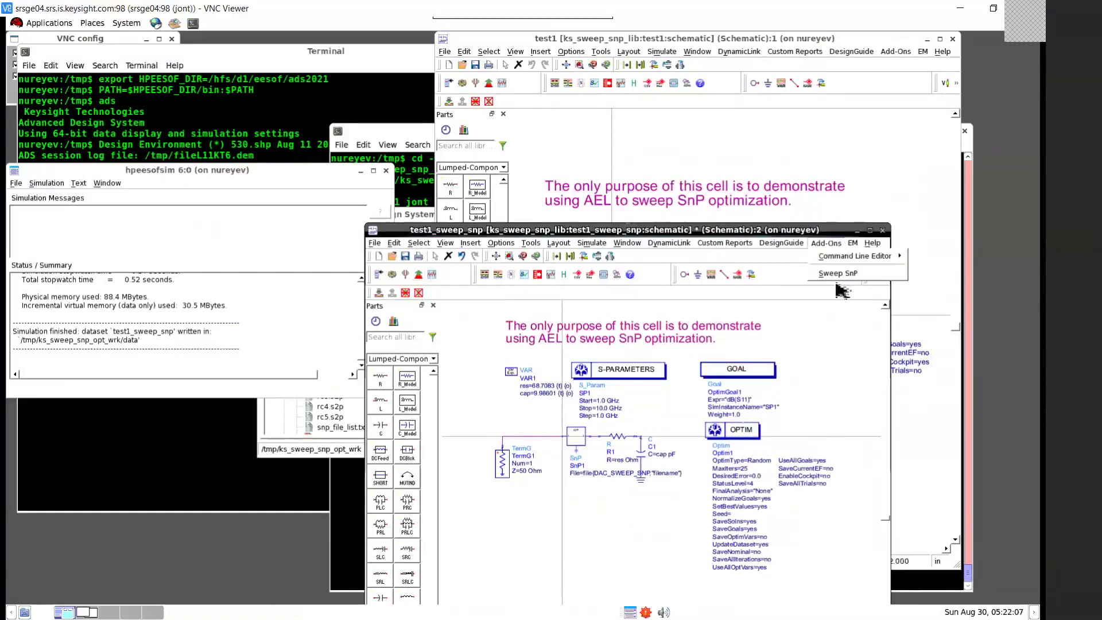
mouse_move(872, 244)
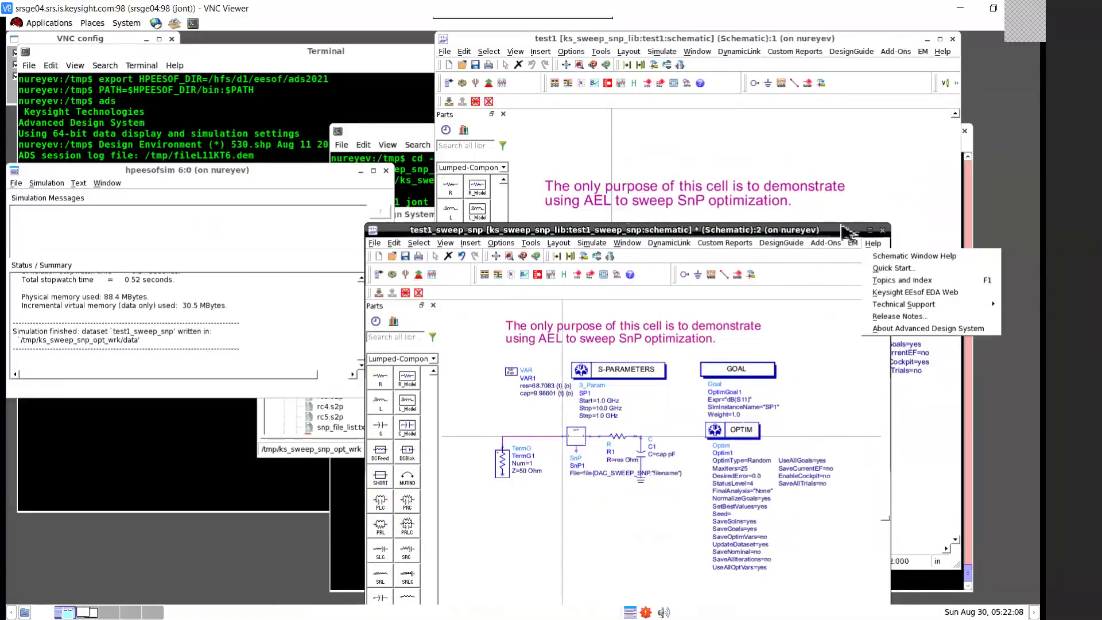
left_click(893, 240)
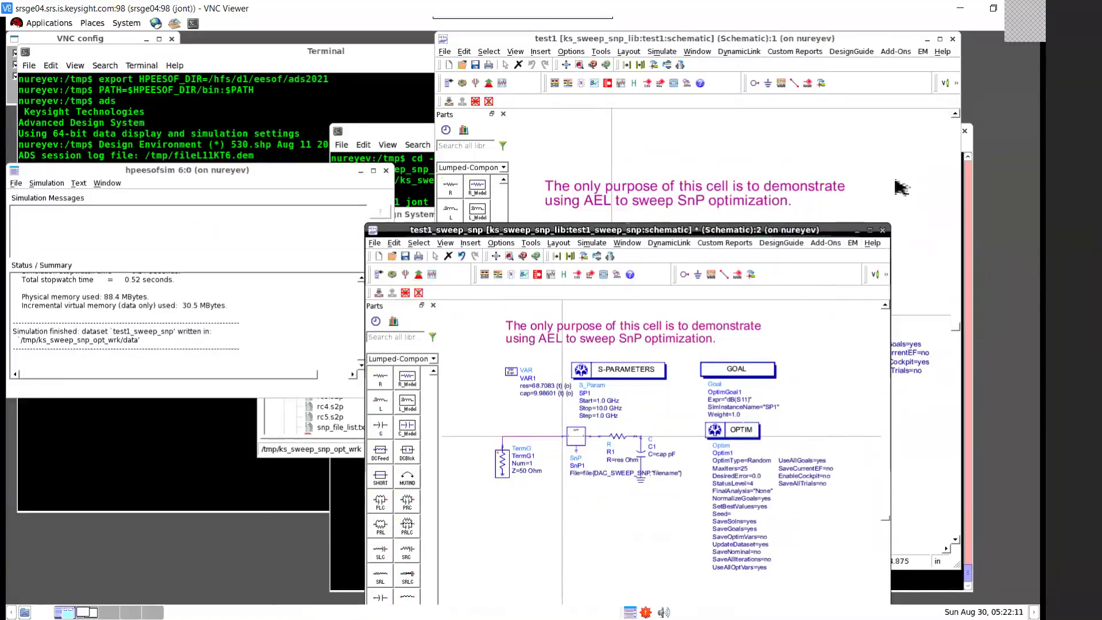
left_click(882, 230)
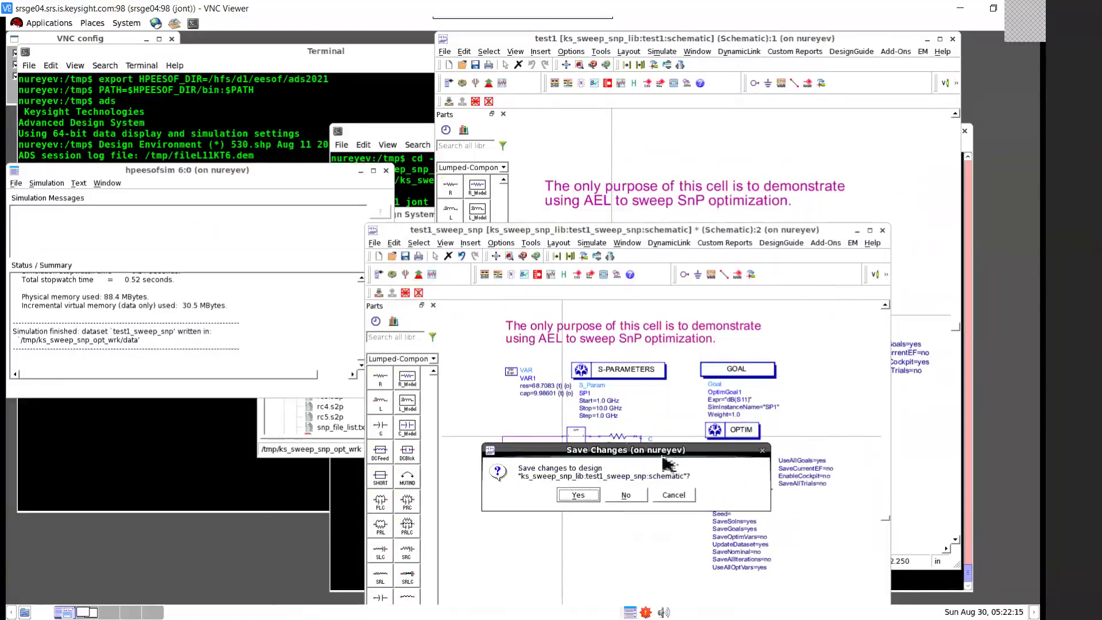
left_click(626, 495)
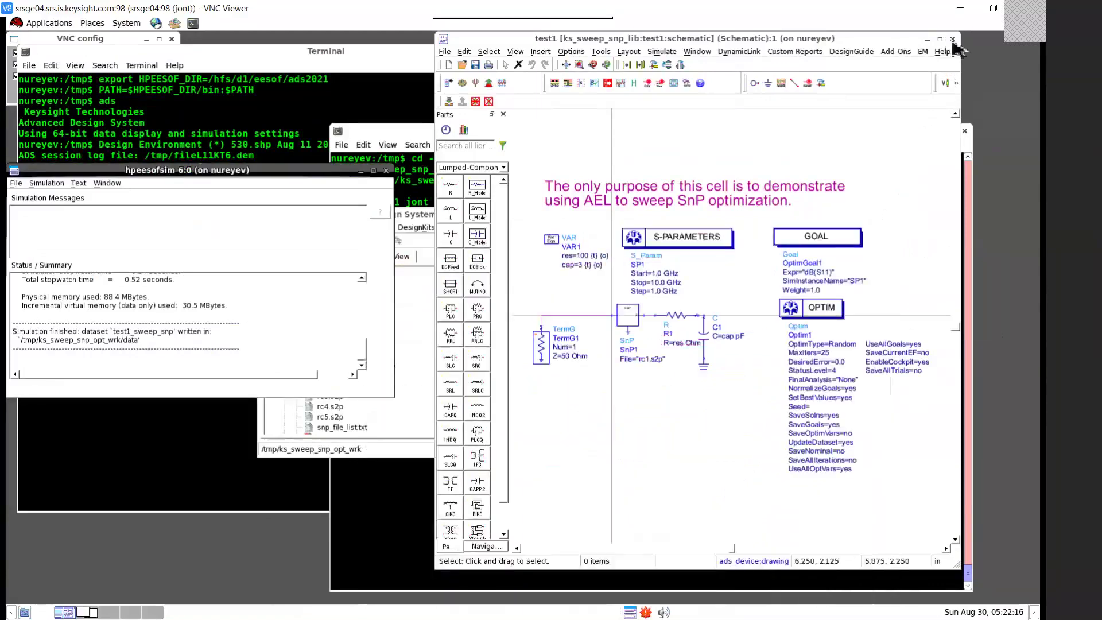
Close test1 and open test2's schematic from ks_sweep_snp_lib in the ADS Main window.
left_click(952, 39)
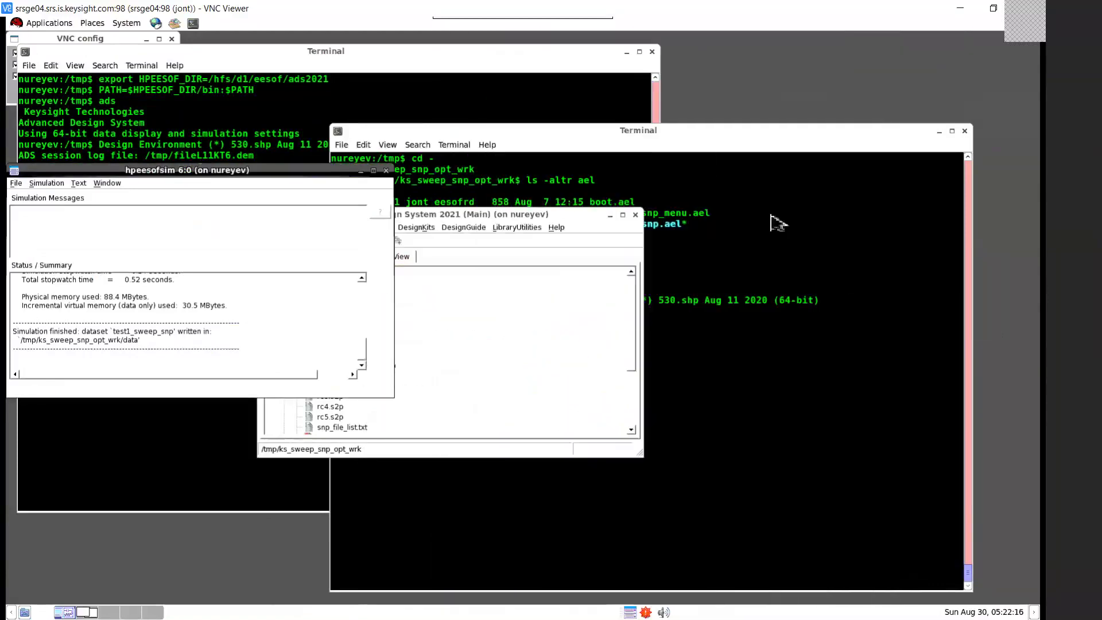
left_click(510, 210)
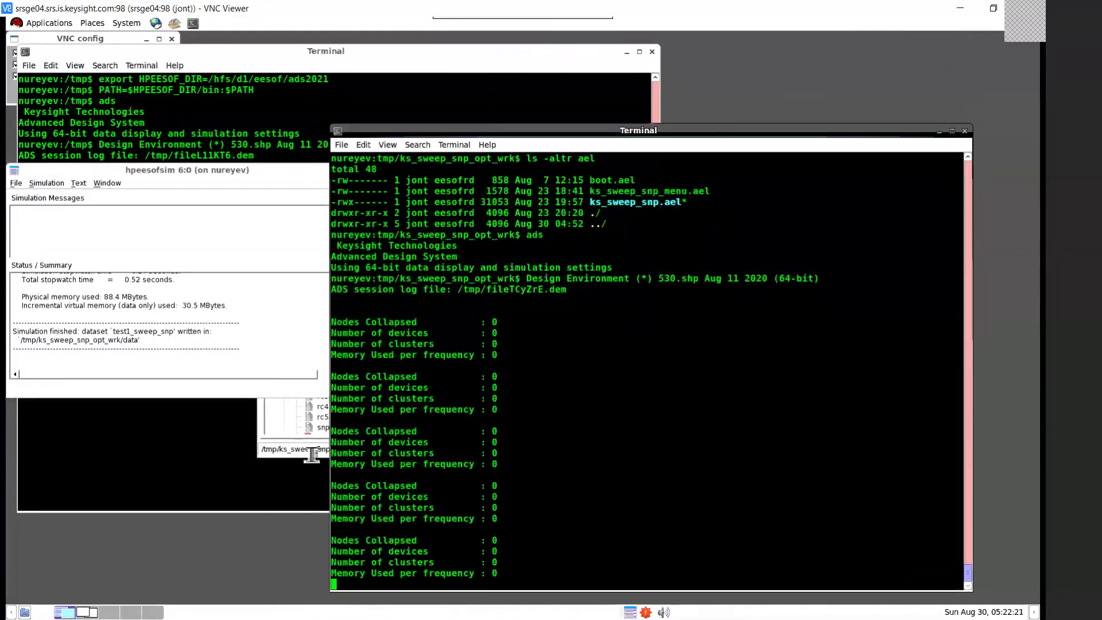
left_click(303, 453)
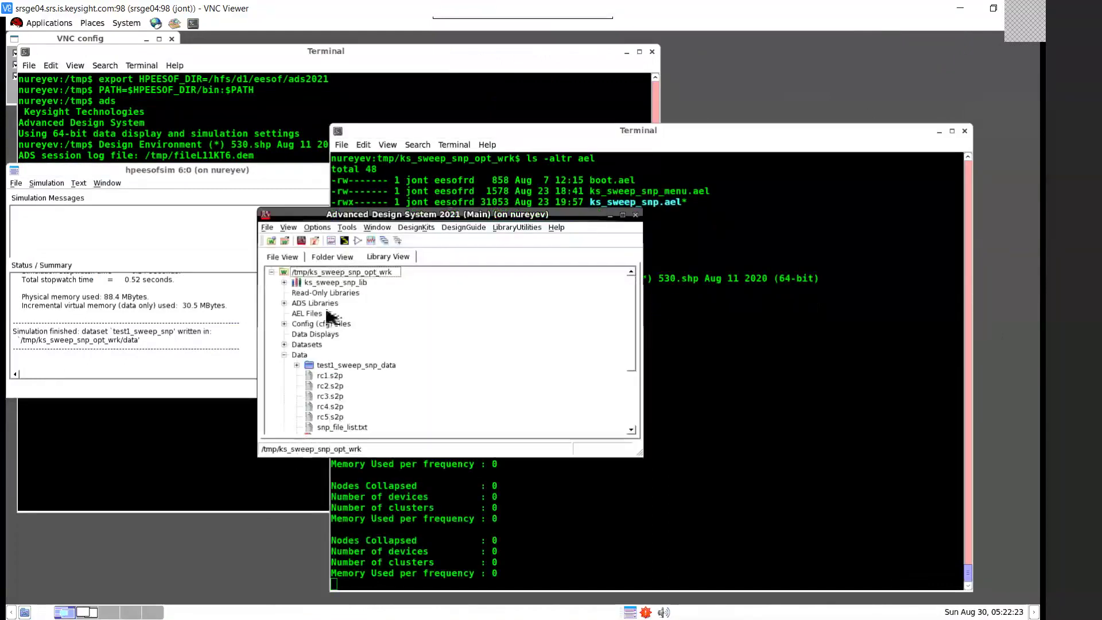
left_click(283, 282)
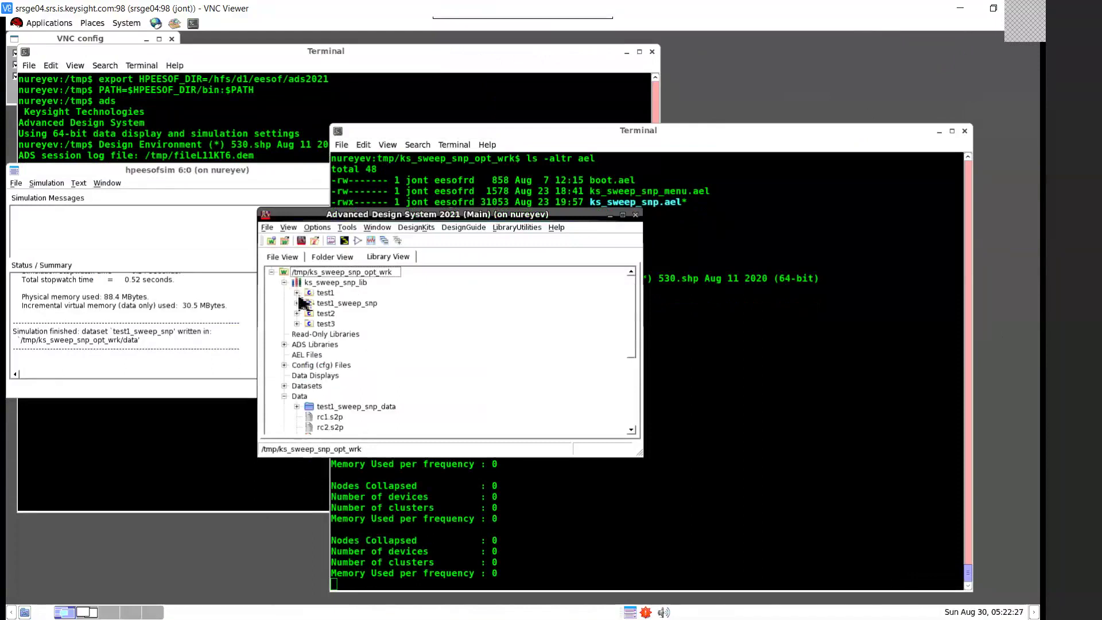
left_click(297, 313)
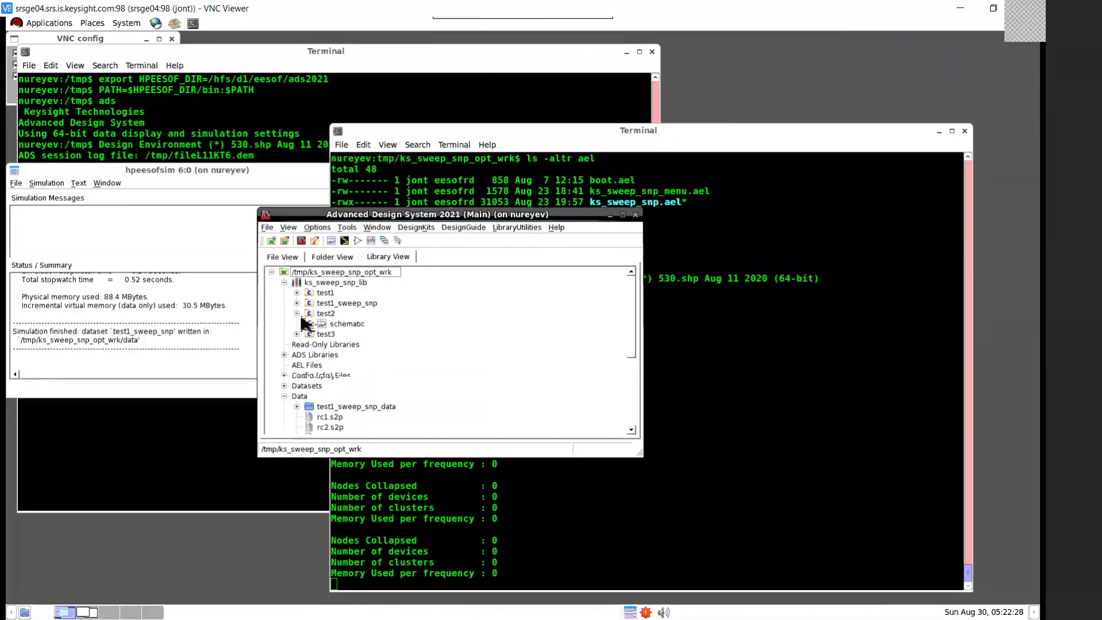
double_click(346, 325)
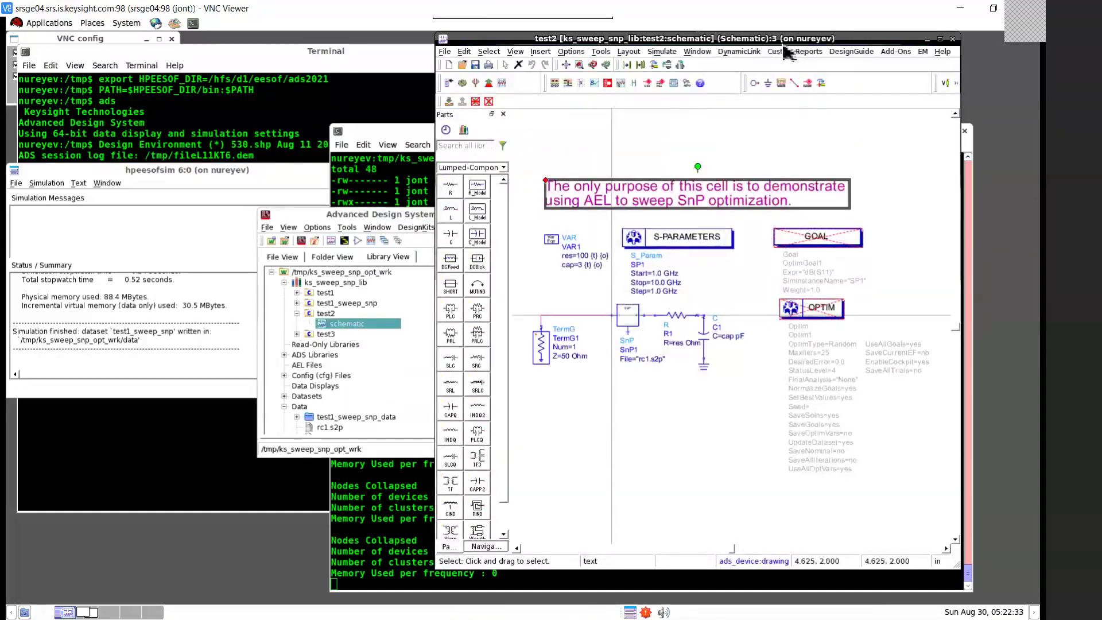
Run the Sweep SnP add-on on test2's SnP1 instance.
left_click(859, 53)
left_click(860, 44)
left_click(896, 54)
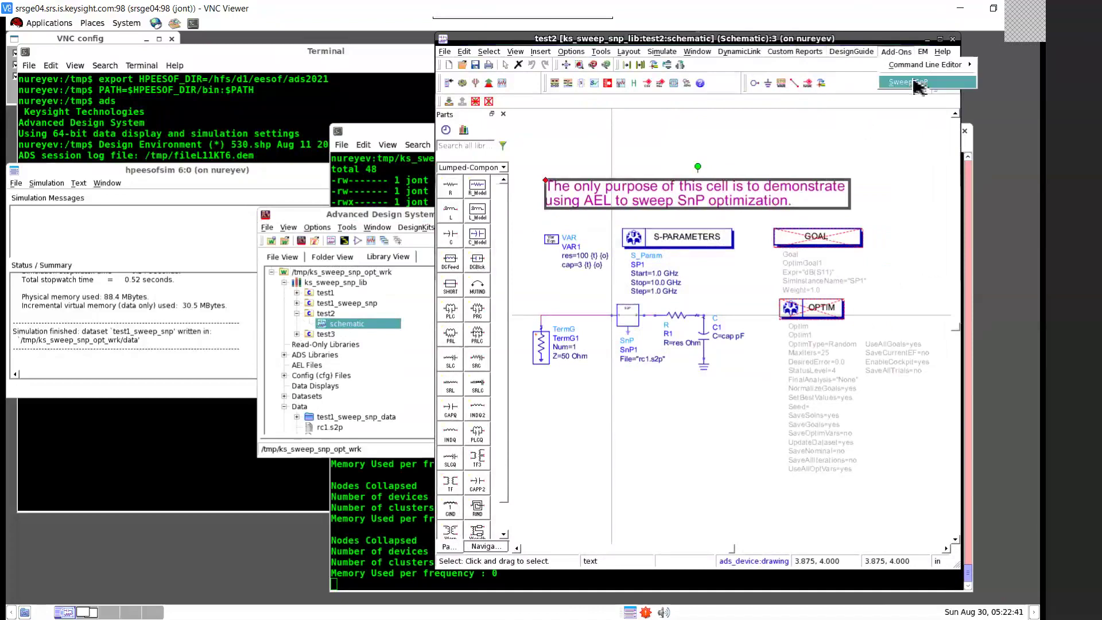
left_click(915, 82)
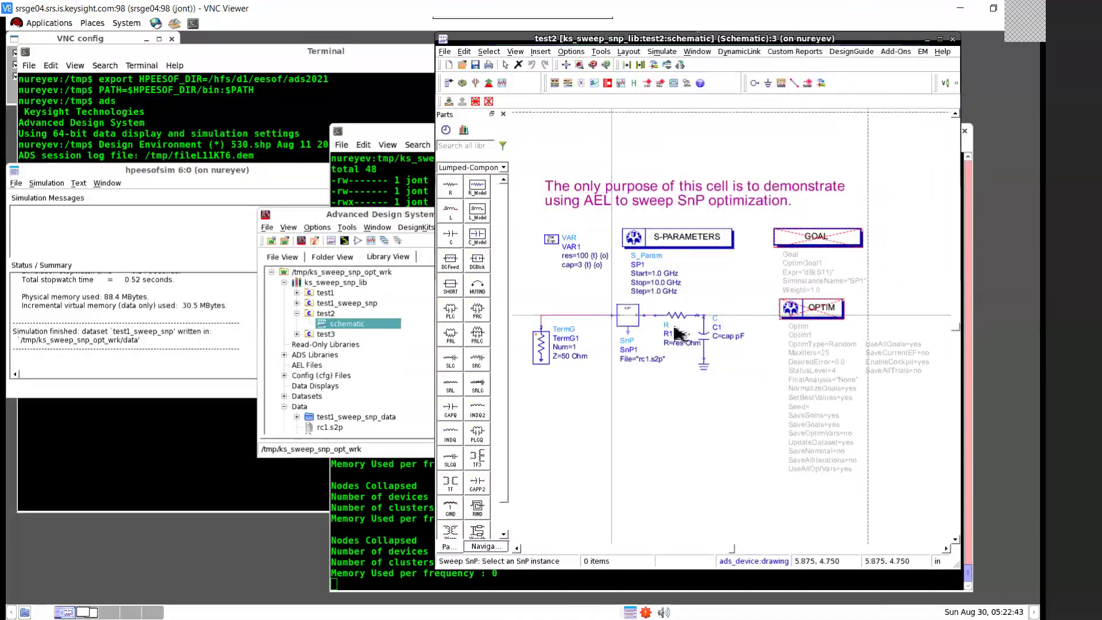
left_click(627, 315)
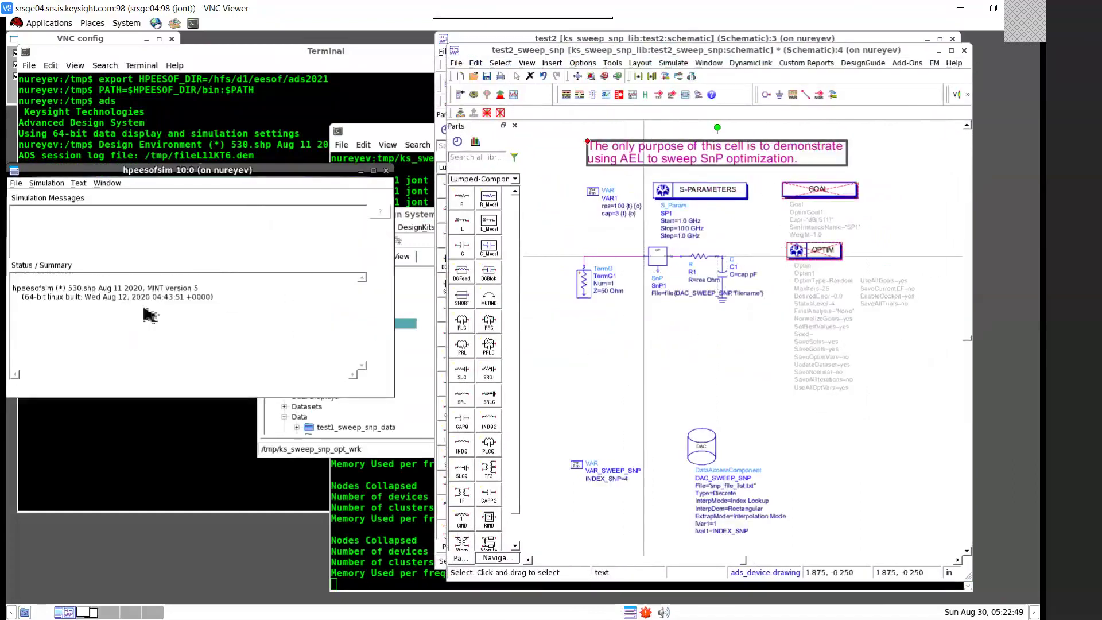
Move the new test2_sweep_snp schematic to the lower right and bring the ADS Main library window forward.
left_click(423, 222)
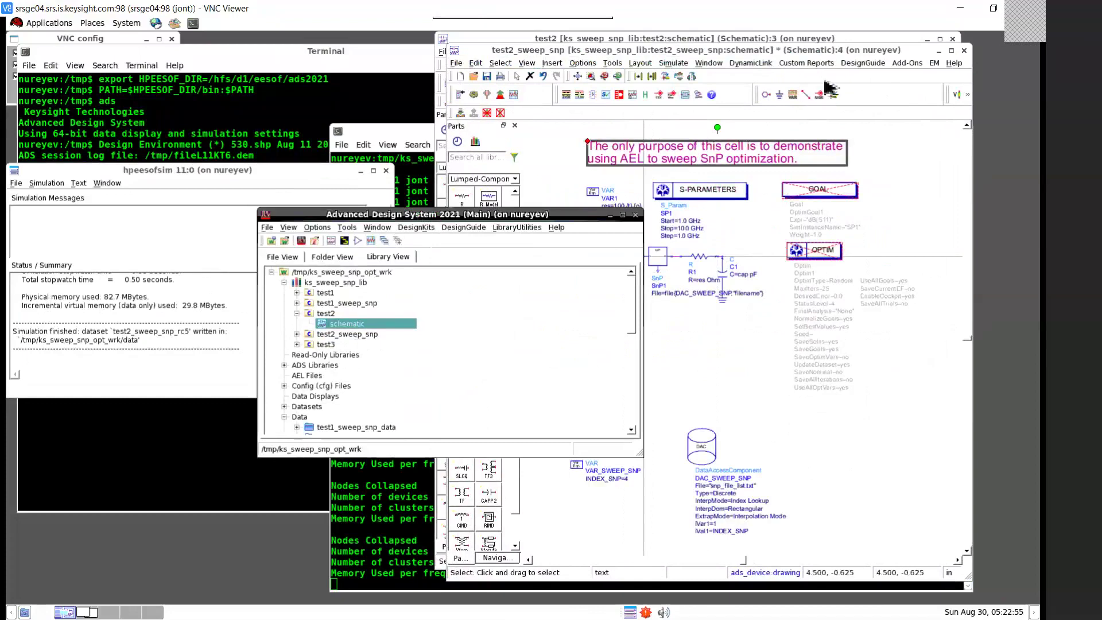
left_click_drag(843, 56, 920, 231)
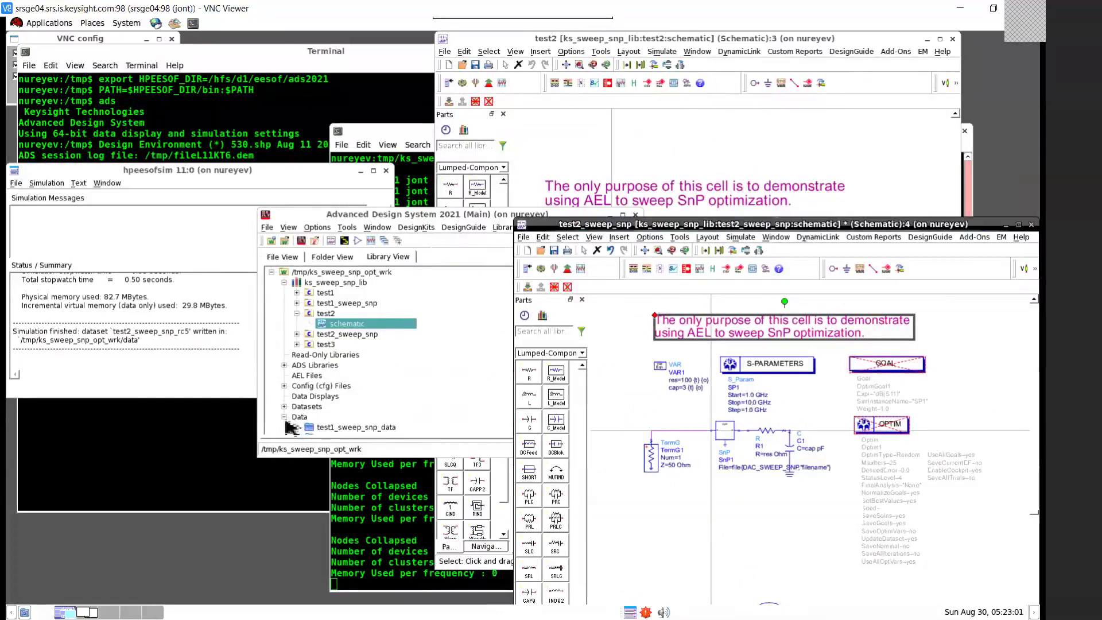
left_click(456, 379)
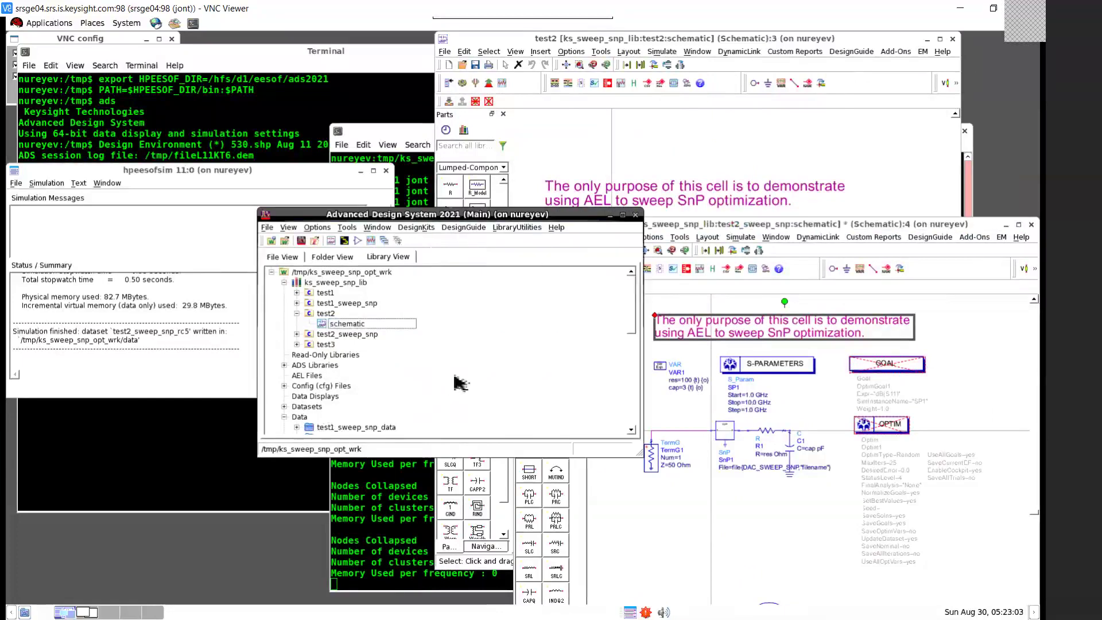
Scroll the library to the test2_sweep_snp_rc1–rc5 datasets, then open test2_sweep_snp's Add-Ons menu.
scroll(504, 370, "down", 2)
scroll(504, 370, "down", 6)
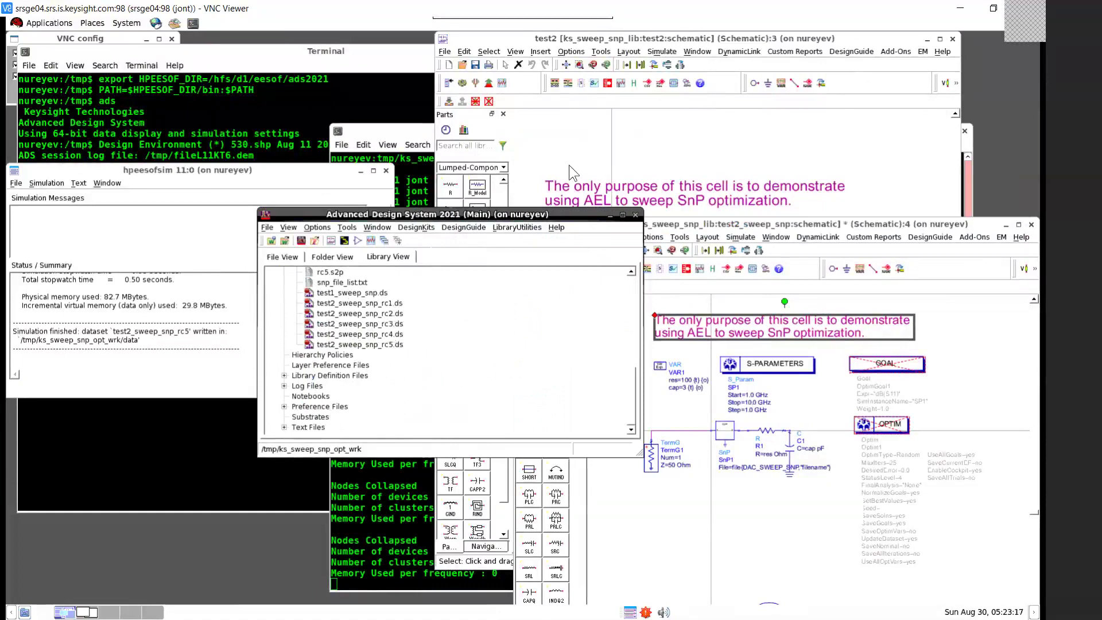
left_click(978, 240)
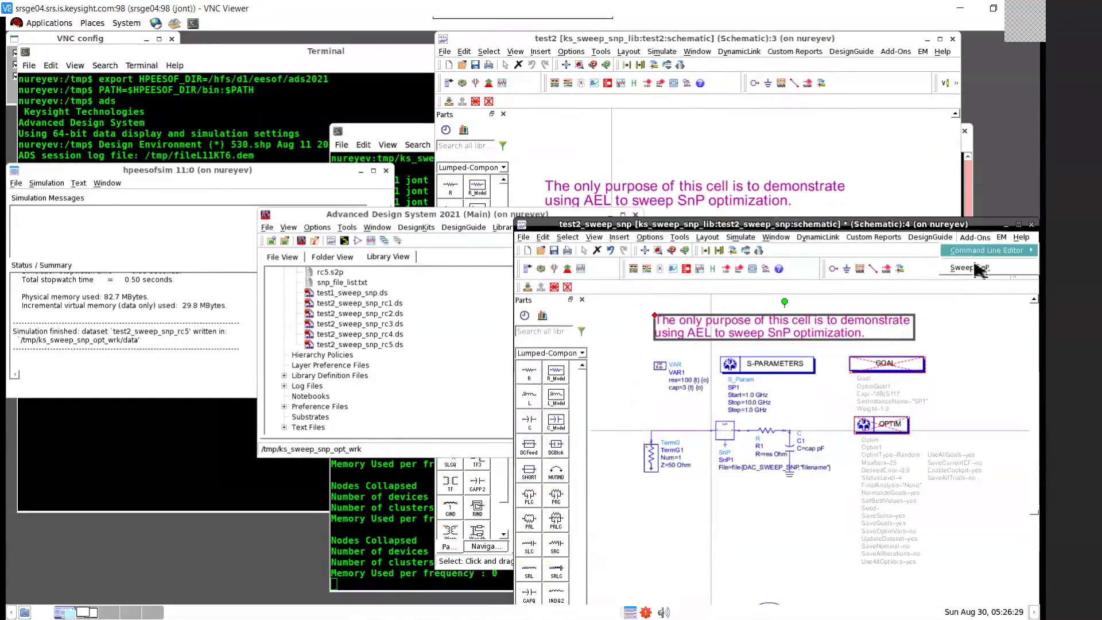